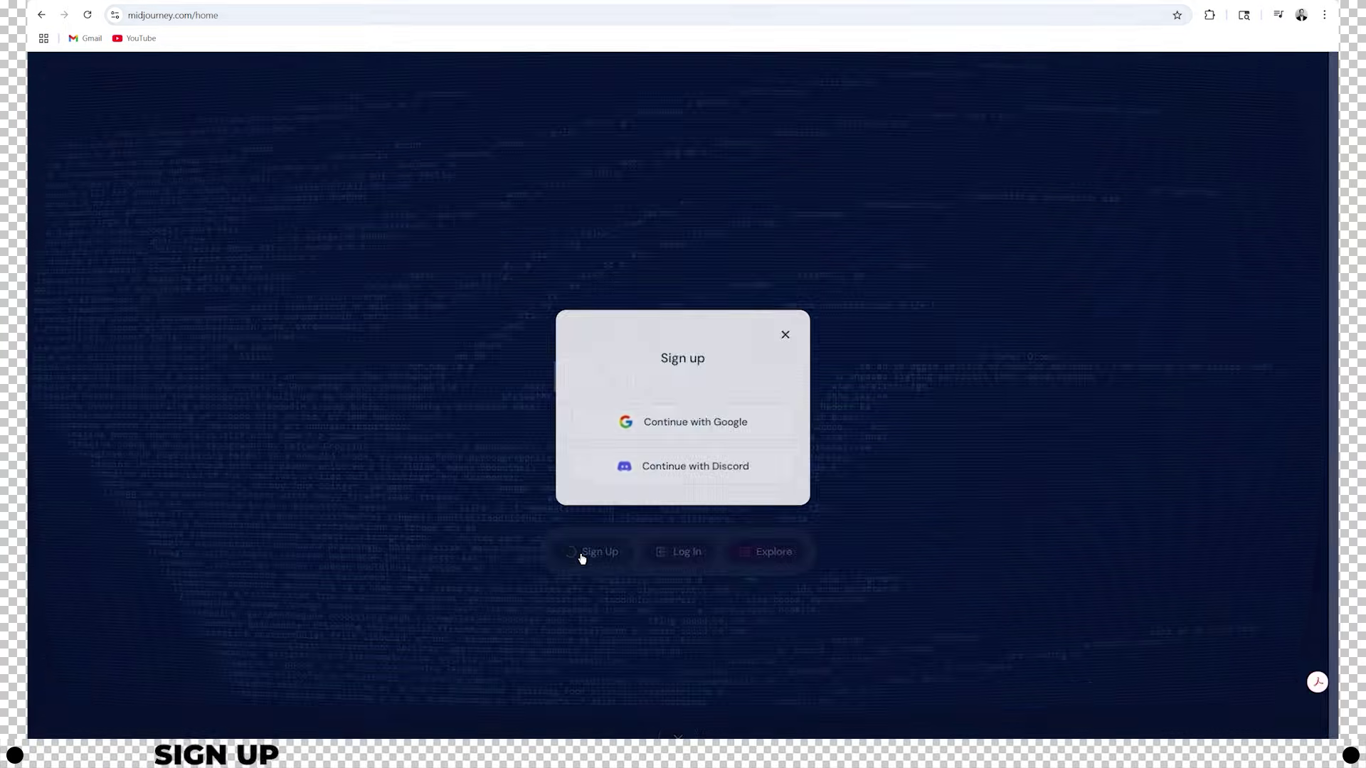
# - Sign up to Midjourney with a Google account and reach the Explore gallery of Top Day images
pyautogui.click(753, 428)
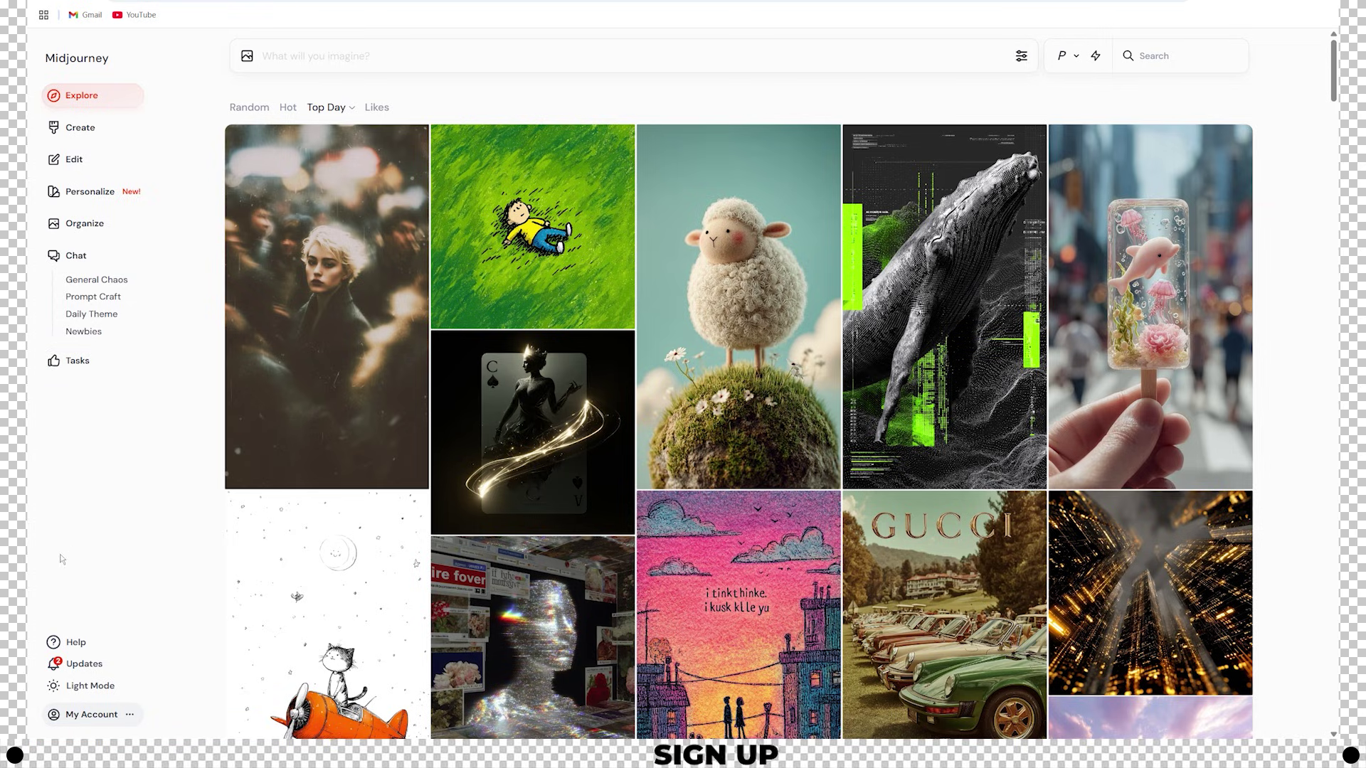
# - Check the active Standard Plan among the subscription plan cards, then go to the Create page
pyautogui.click(132, 719)
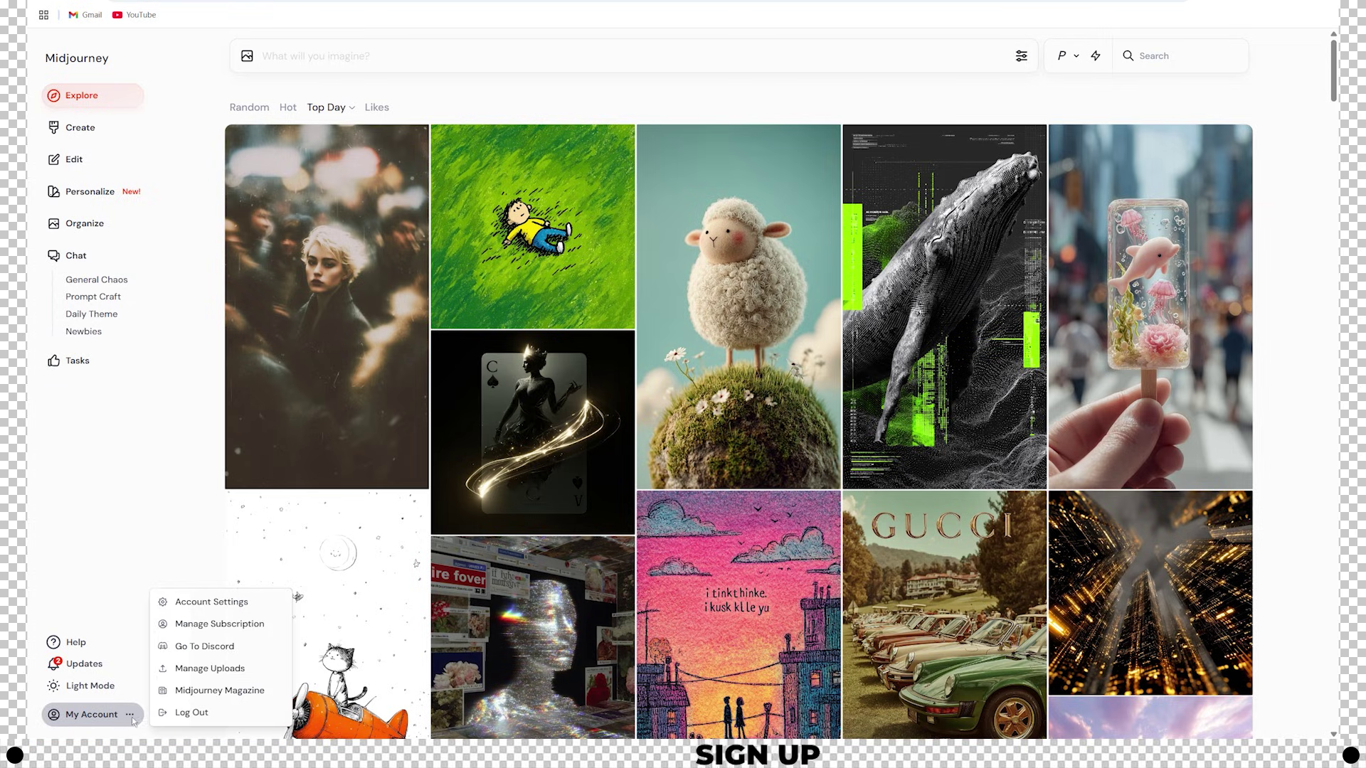
pyautogui.click(222, 625)
pyautogui.scroll(-4, 526, 206)
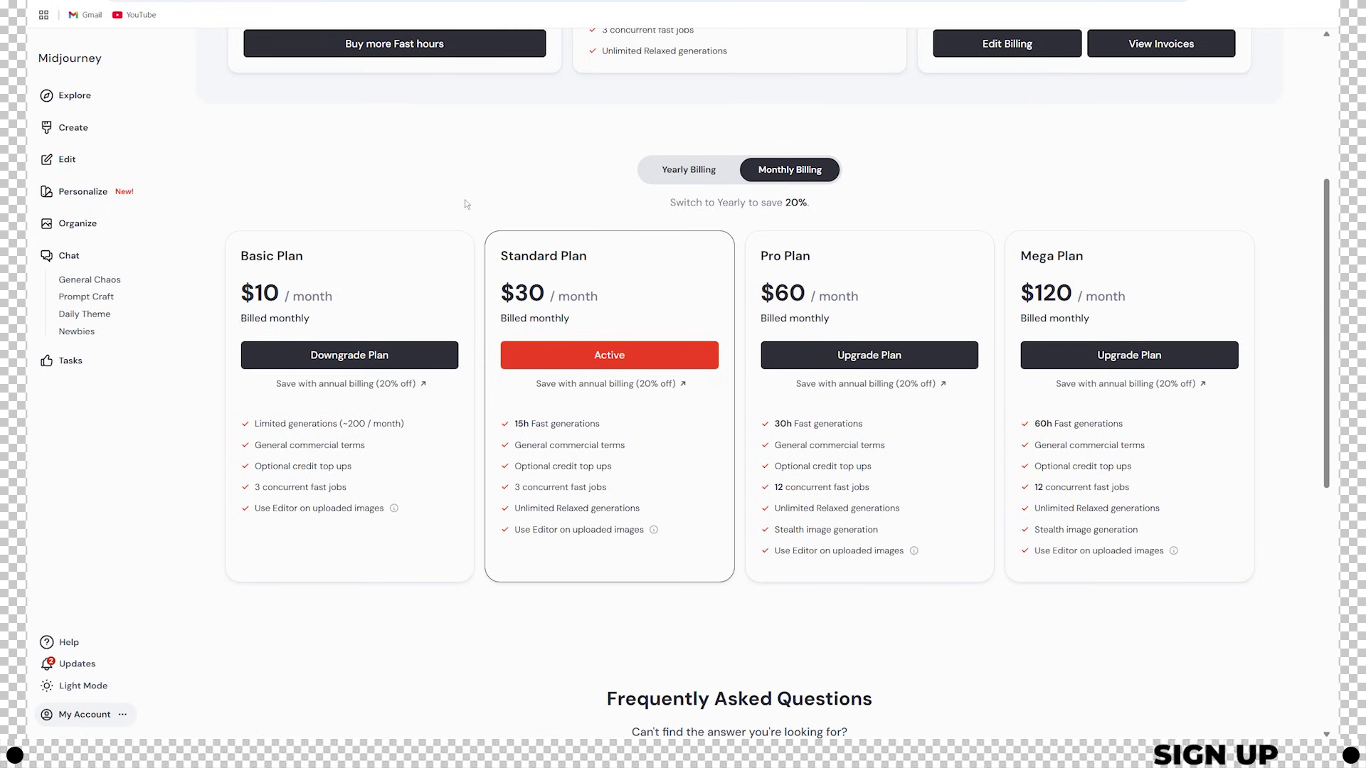
pyautogui.click(74, 128)
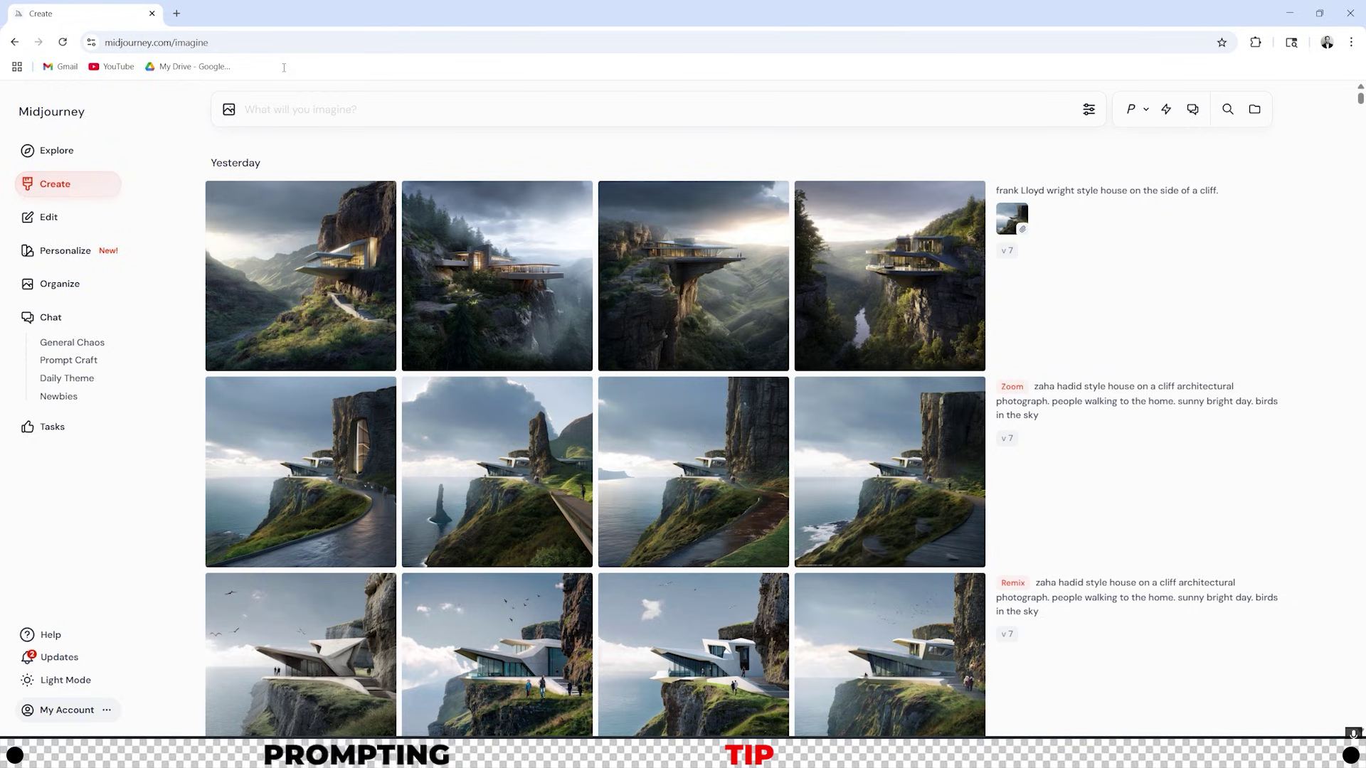
# - Generate four images for 'zaha hadid style house on the side of an ocean cliff' and open the cheat sheet contents
pyautogui.write('za')
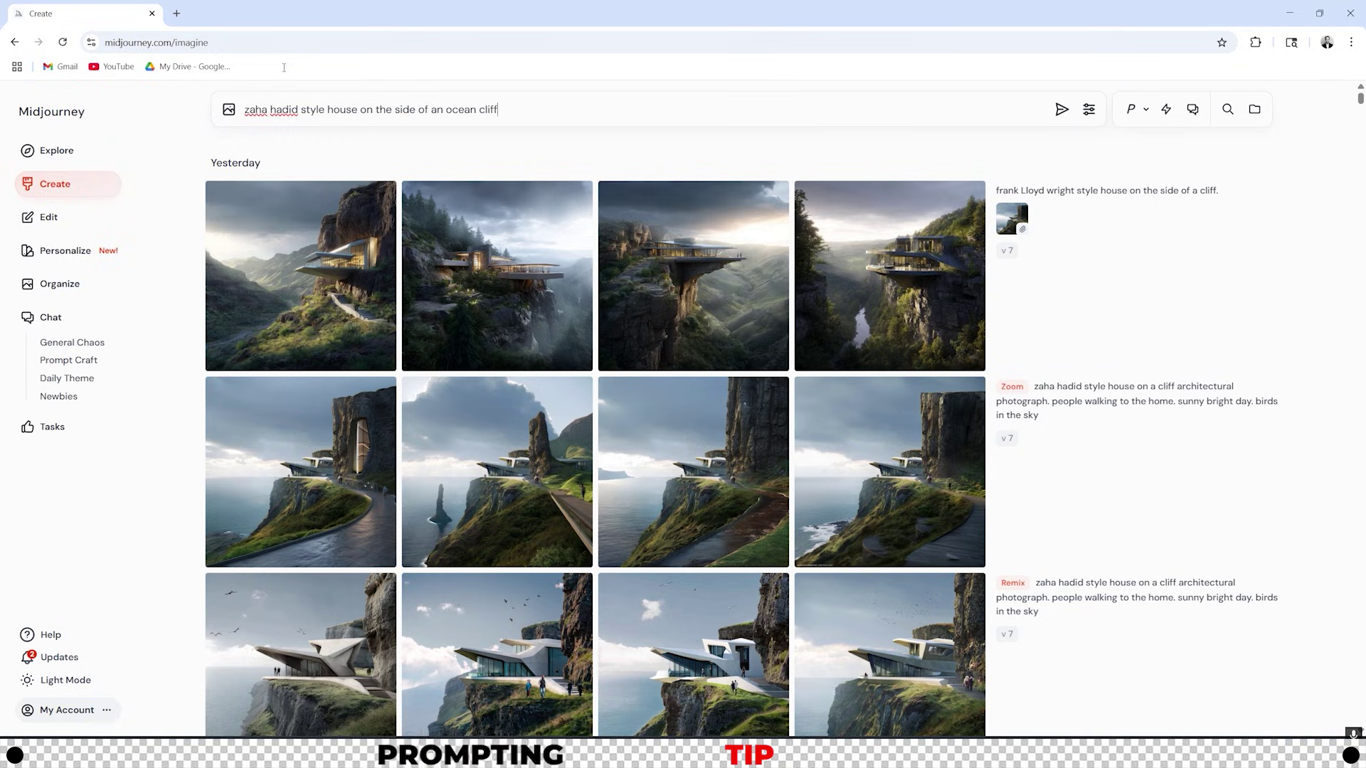
pyautogui.press('Return')
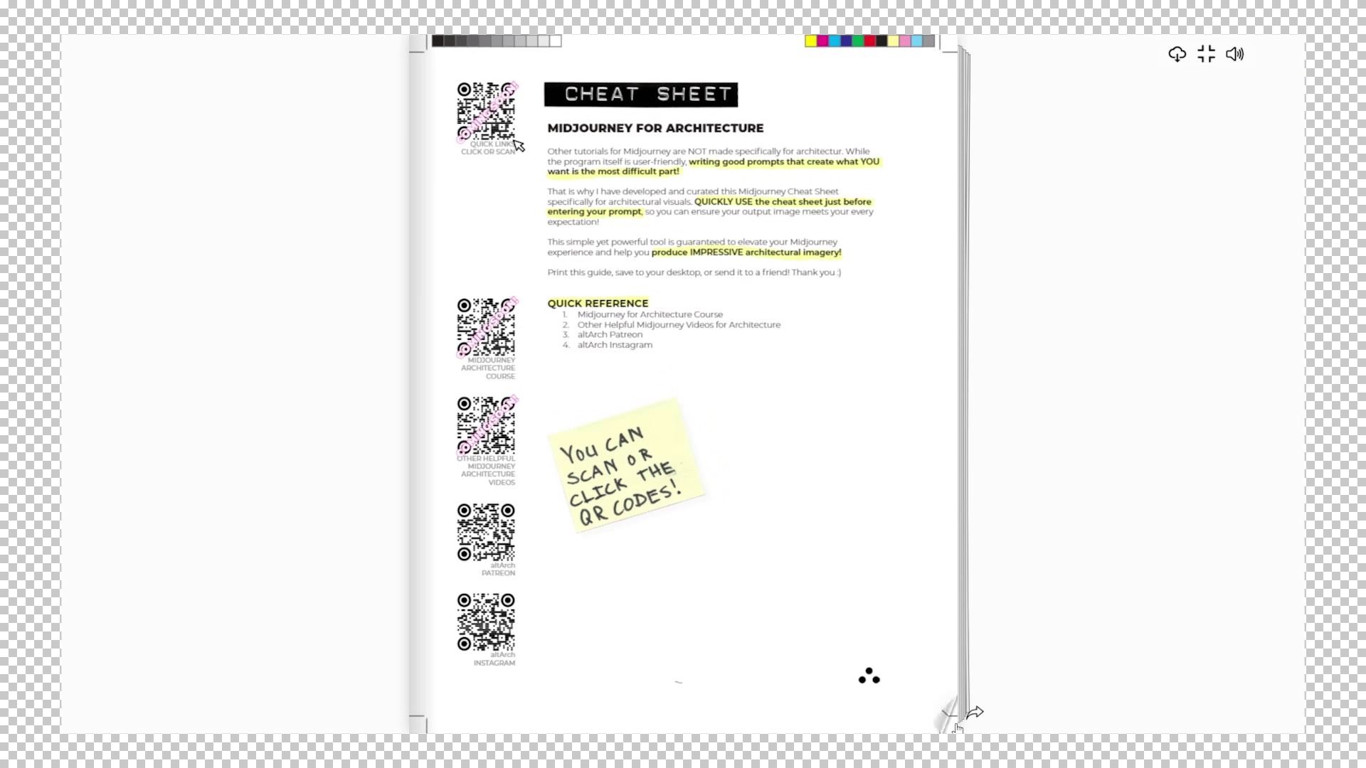
pyautogui.click(958, 729)
# - Page through the architecture cheat sheet to its 'Use these words' lists
pyautogui.click(1228, 727)
pyautogui.click(1228, 727)
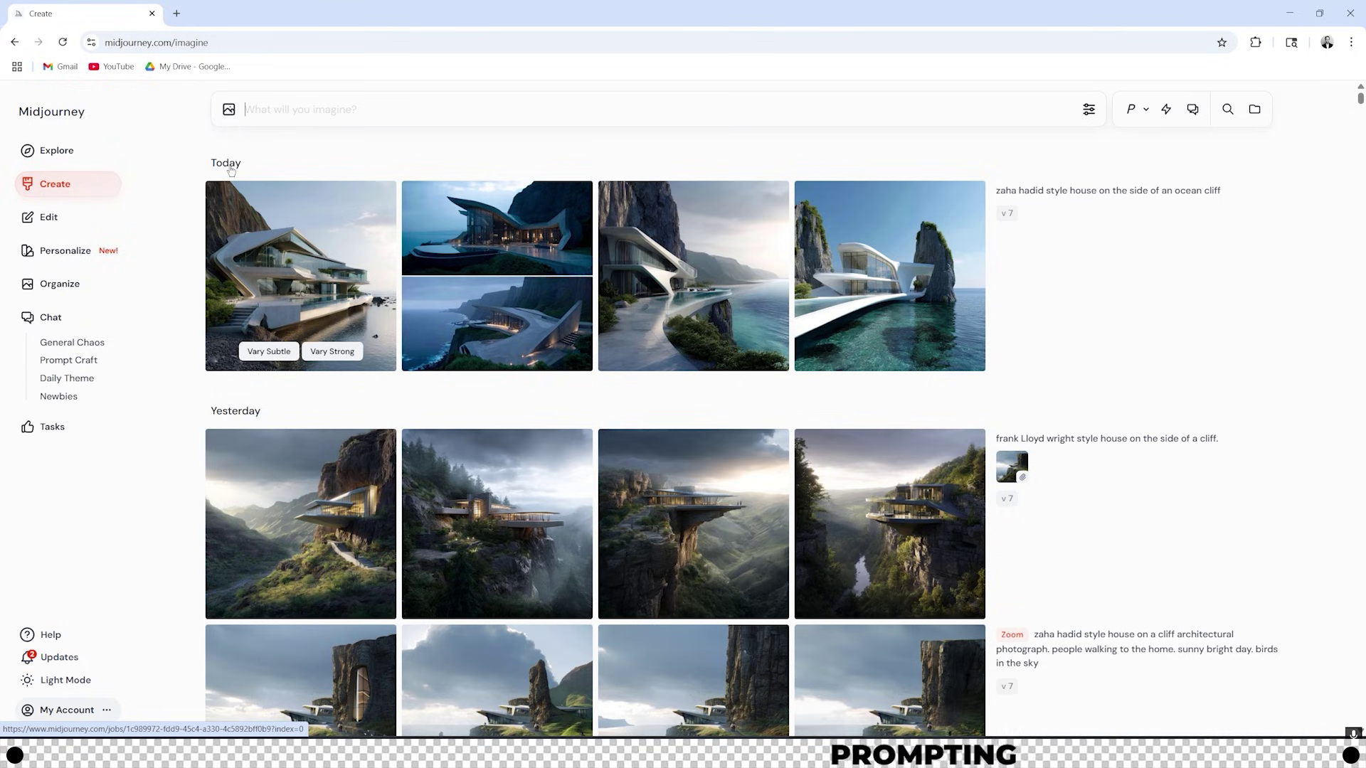
# - View the first ocean-cliff render full screen, then reopen a render from the grid in detail
pyautogui.click(358, 221)
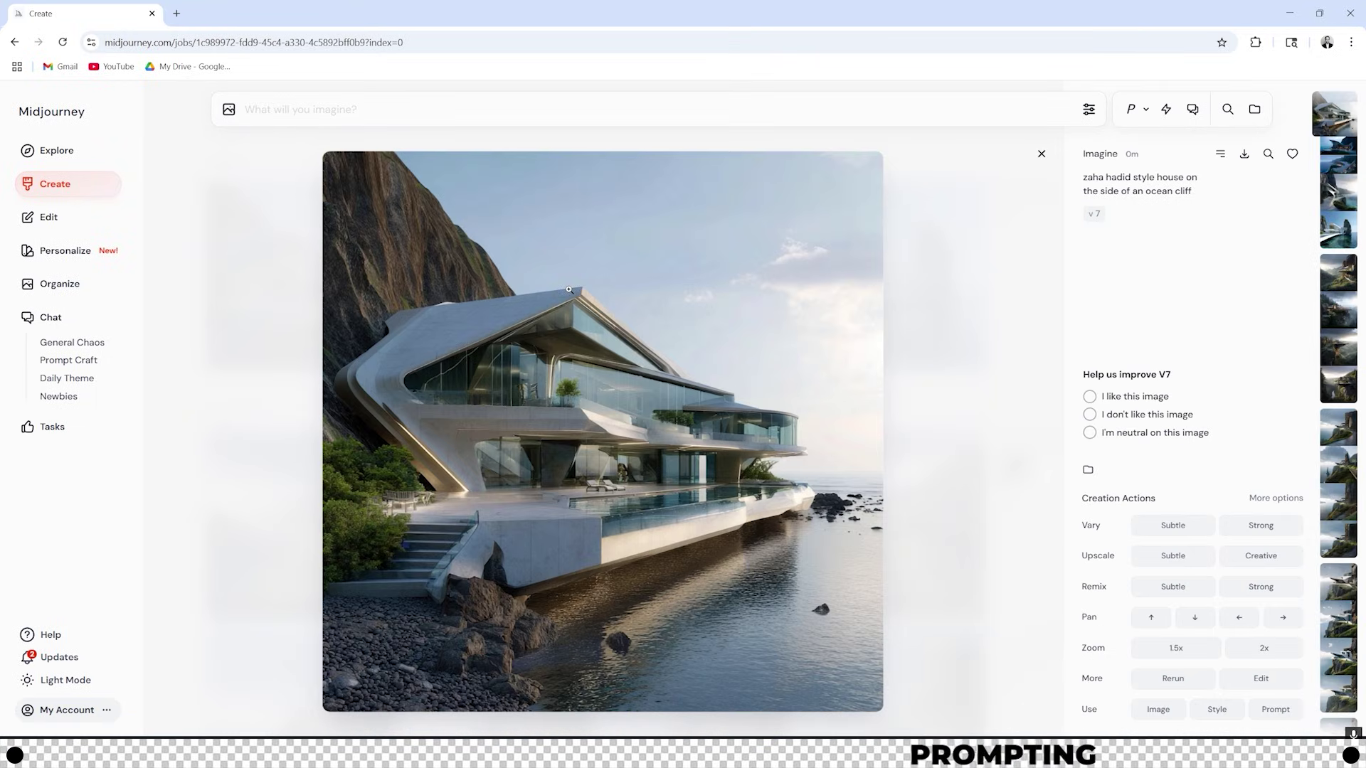
pyautogui.click(561, 248)
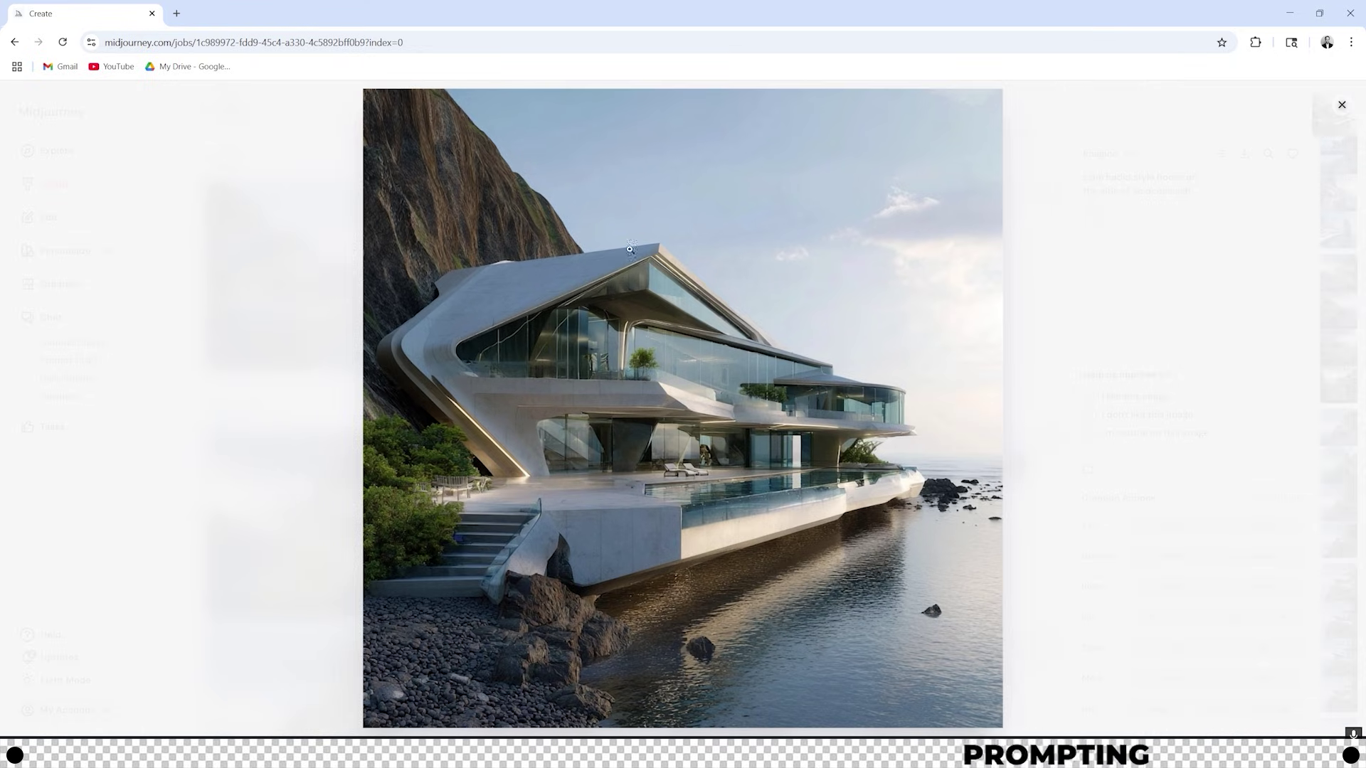
pyautogui.click(1036, 286)
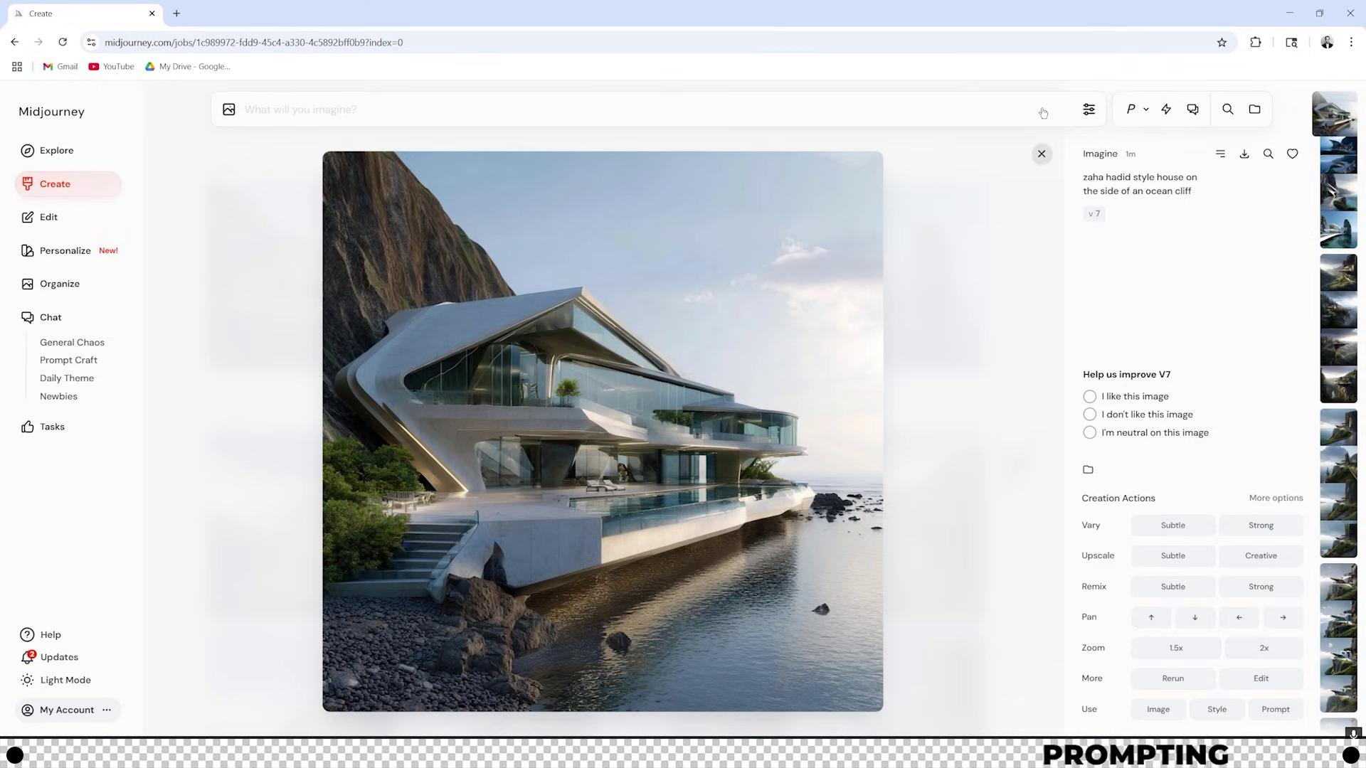
pyautogui.click(1041, 154)
pyautogui.scroll(-10, 694, 427)
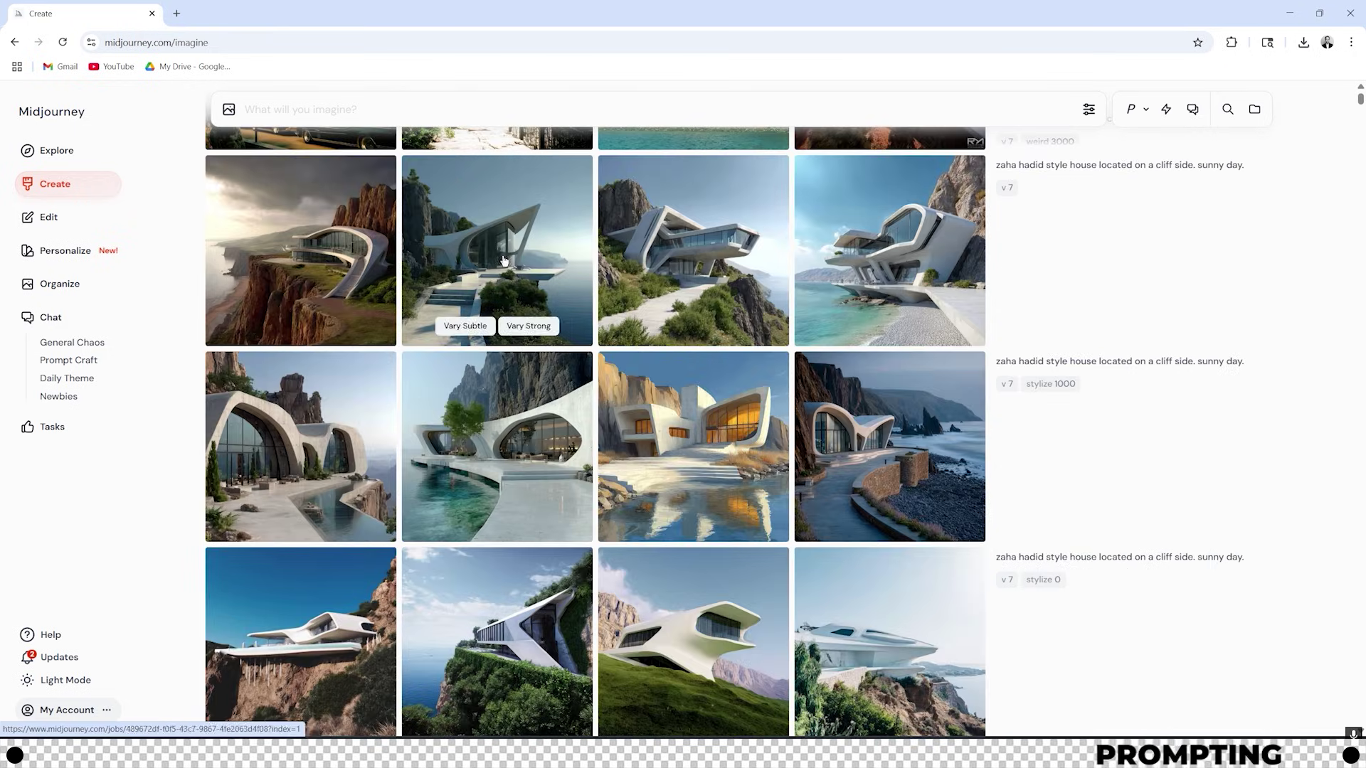
pyautogui.click(551, 421)
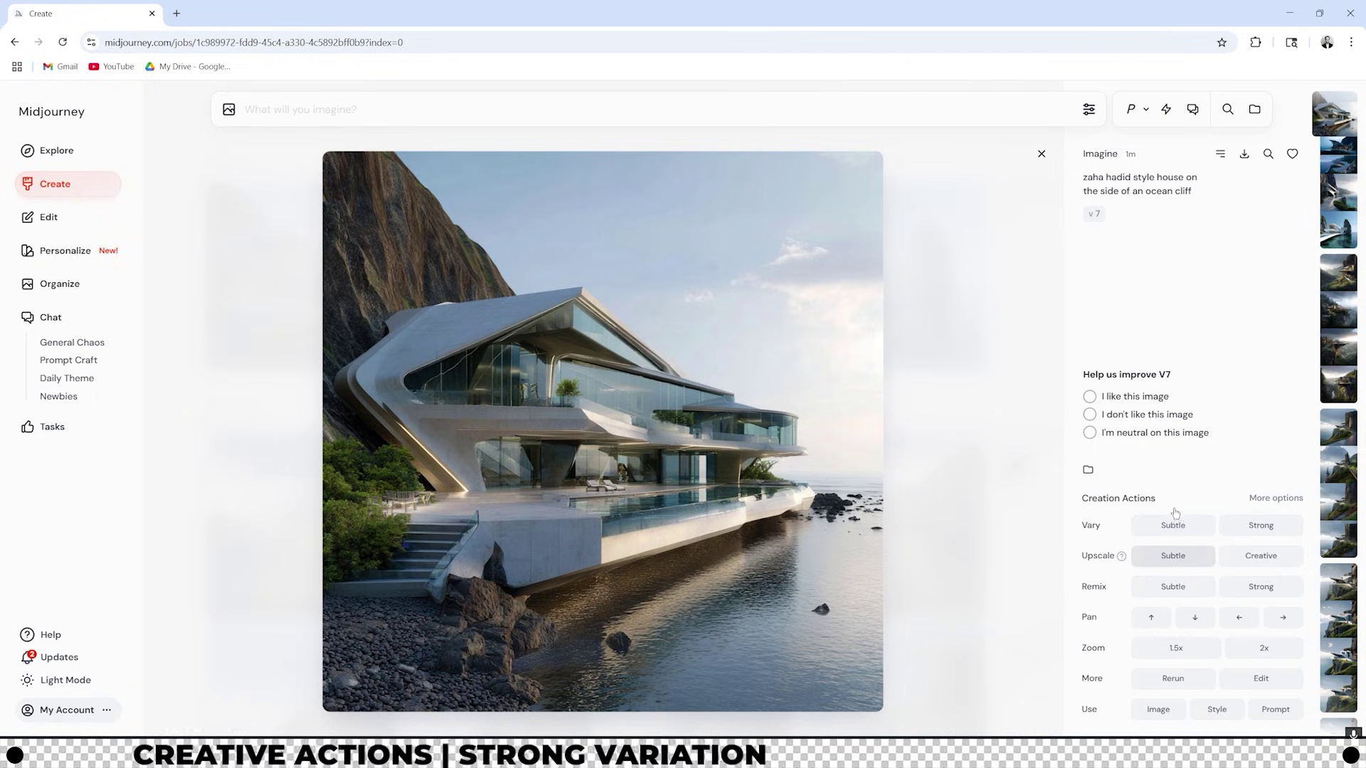
pyautogui.click(1295, 463)
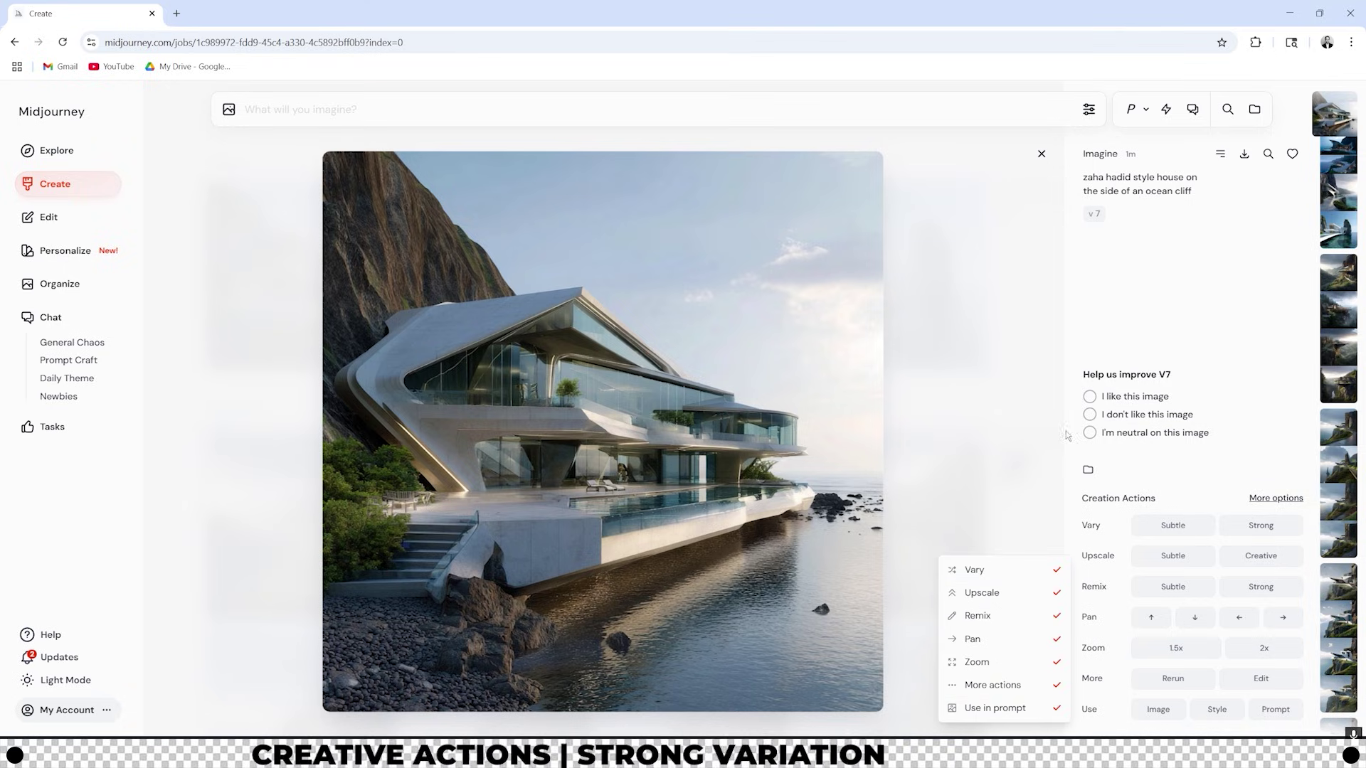
pyautogui.click(1242, 365)
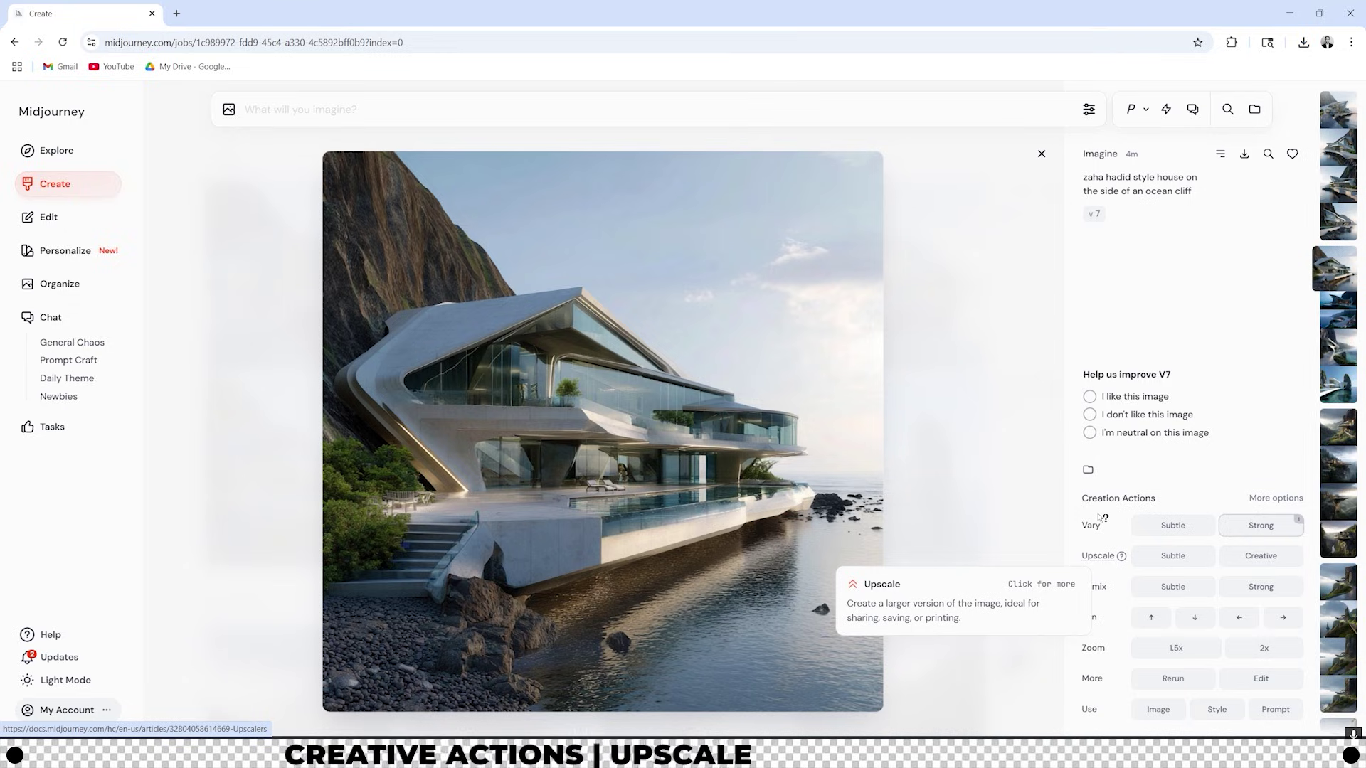
# - Request an upscaled version of the ocean-cliff house render from Creation Actions
pyautogui.click(1173, 555)
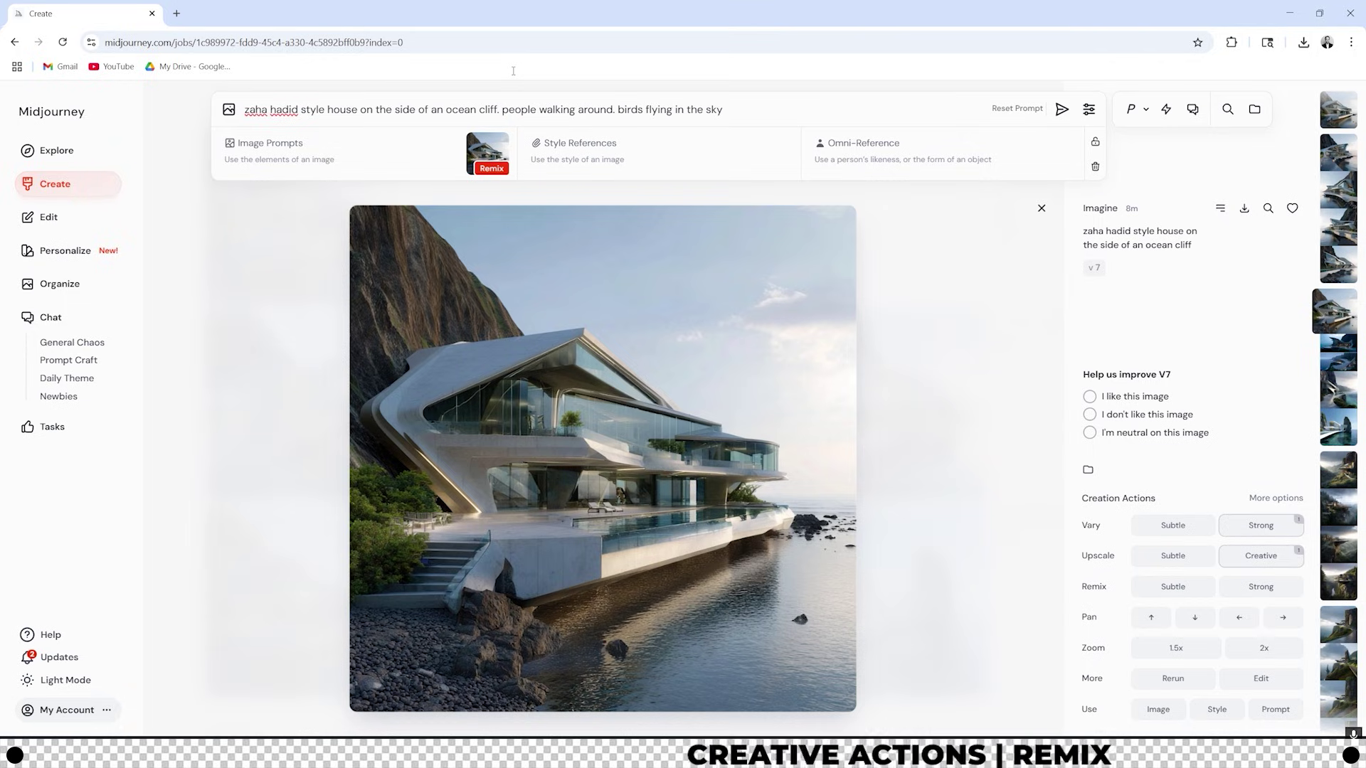
# - Submit the remix, then start a Strong remix appending '. people walking around. birds in the sky'
pyautogui.press('Return')
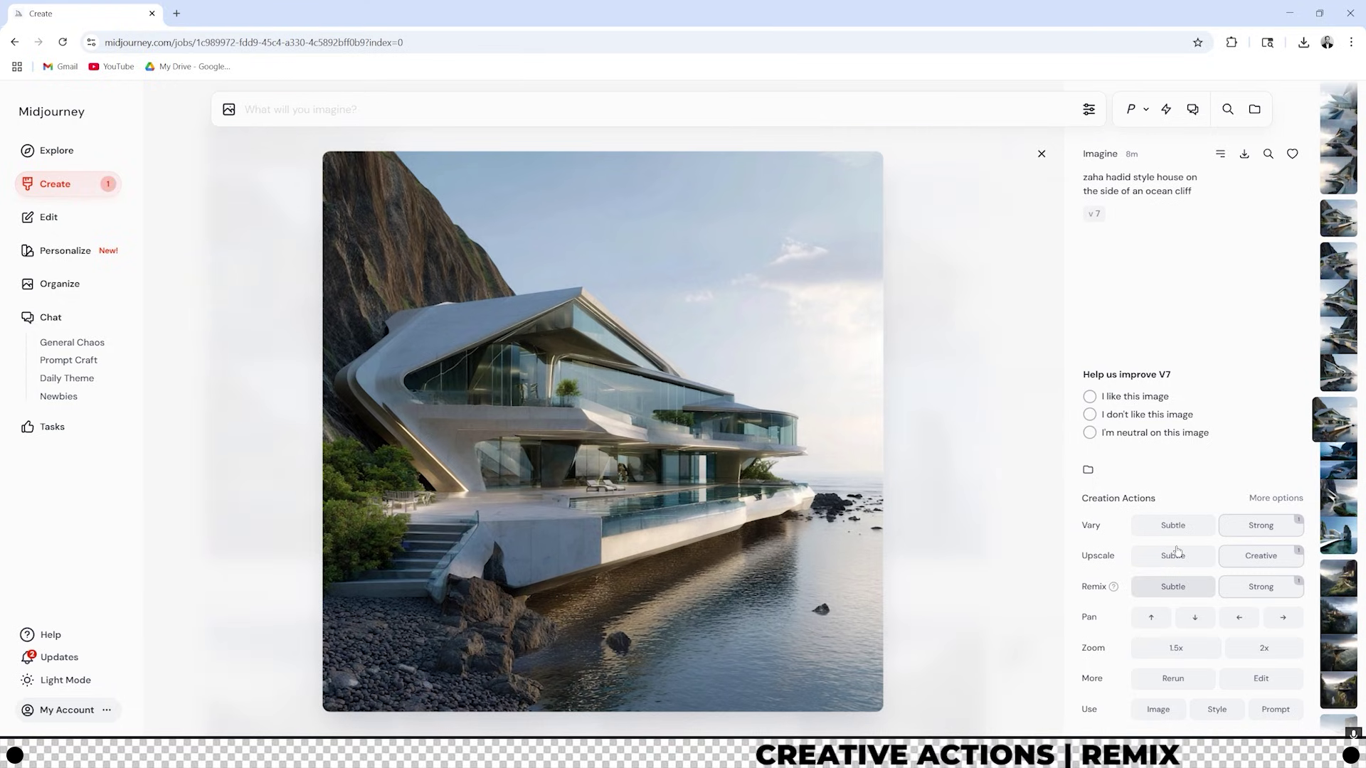
pyautogui.click(1173, 586)
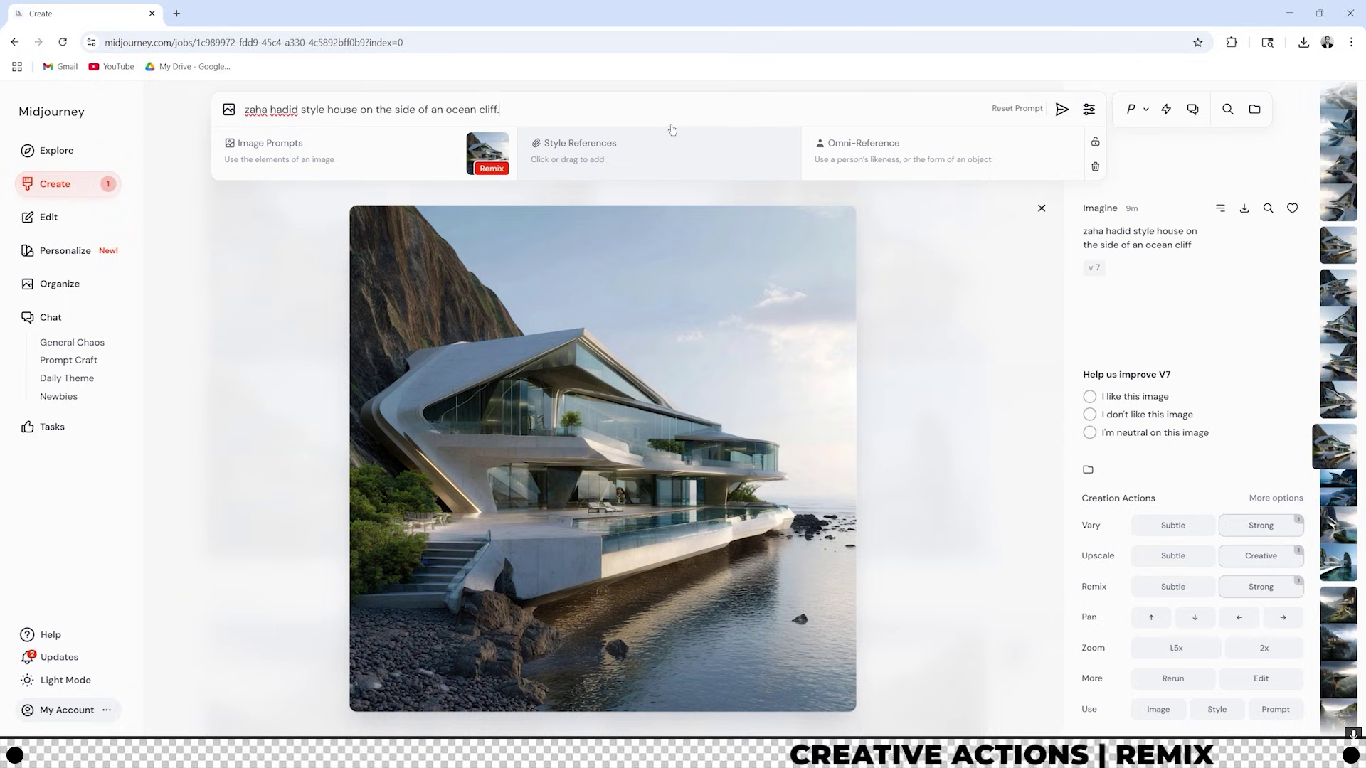
pyautogui.write('. people walking around. ')
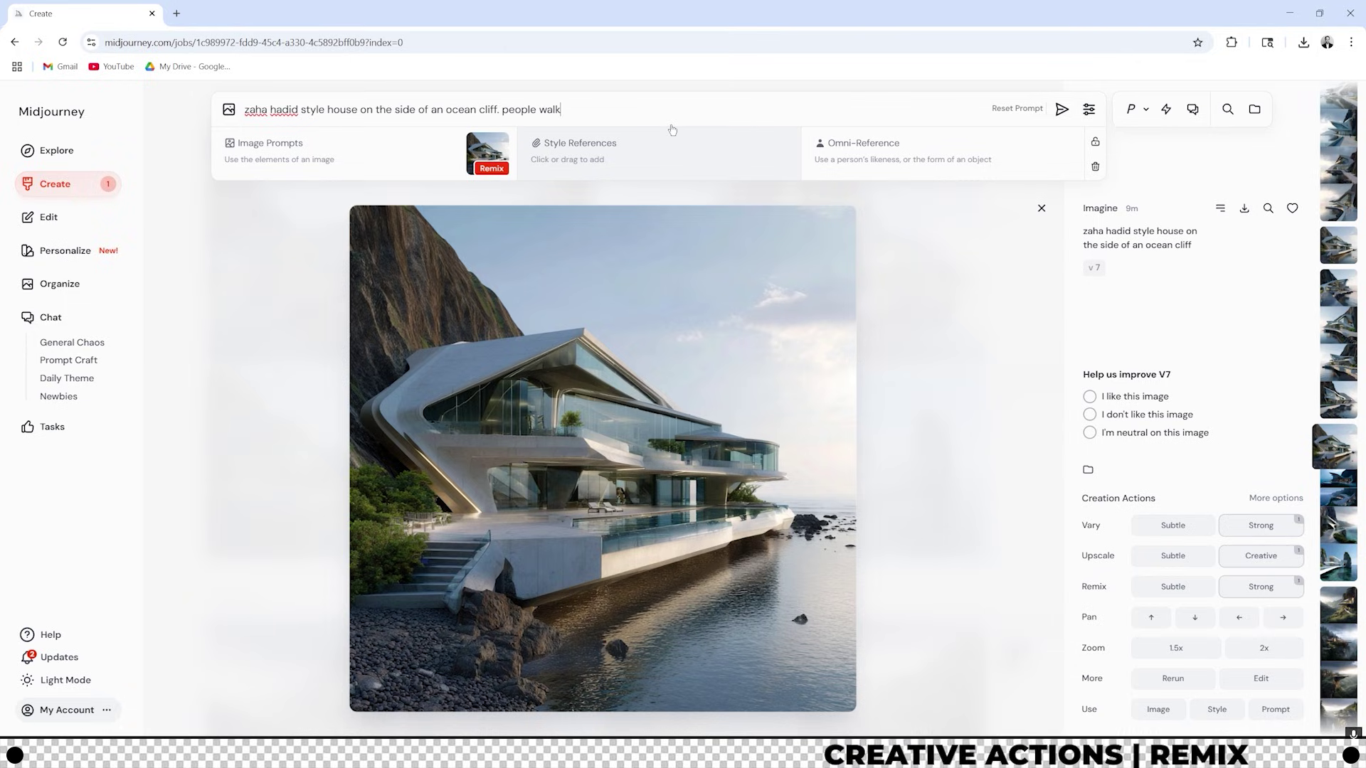
pyautogui.write('birds in the sky')
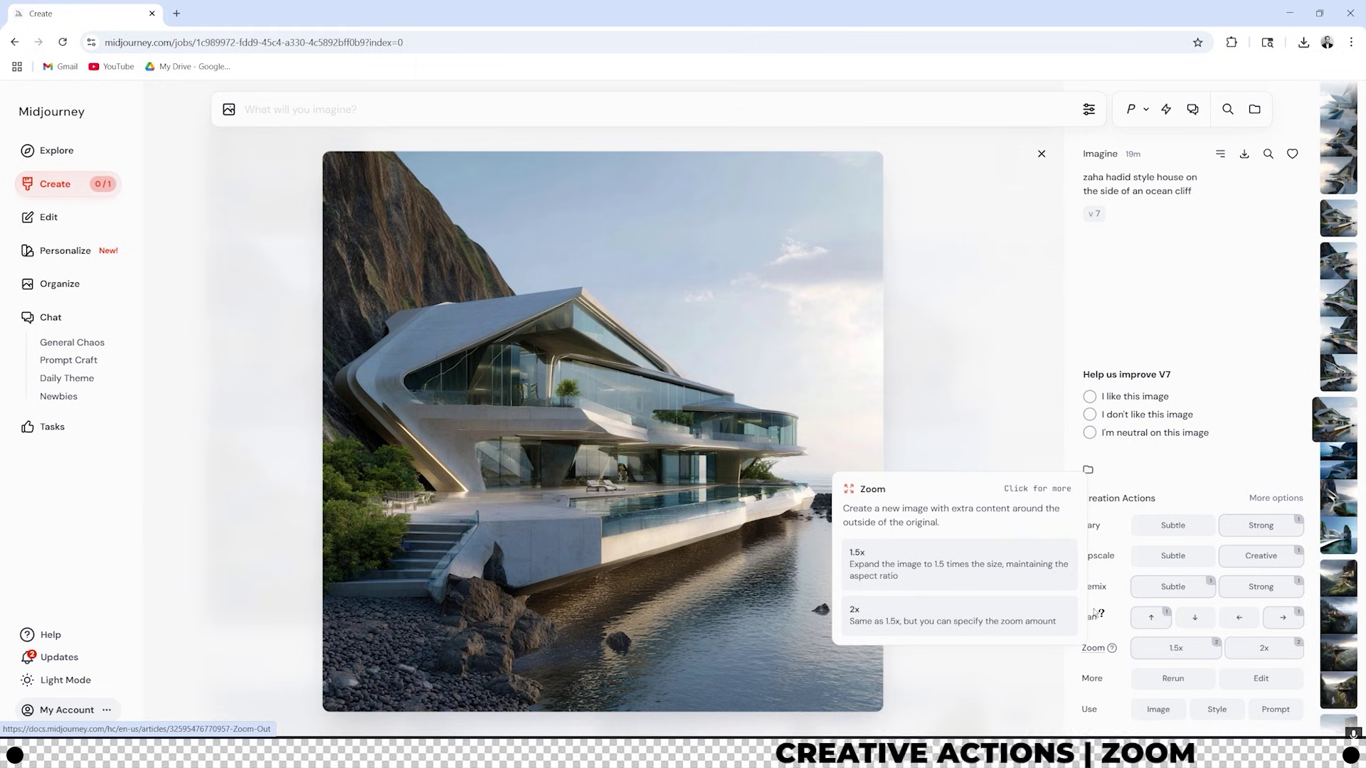
# - Zoom the ocean-cliff house render out 1.5x to add surroundings
pyautogui.click(1176, 648)
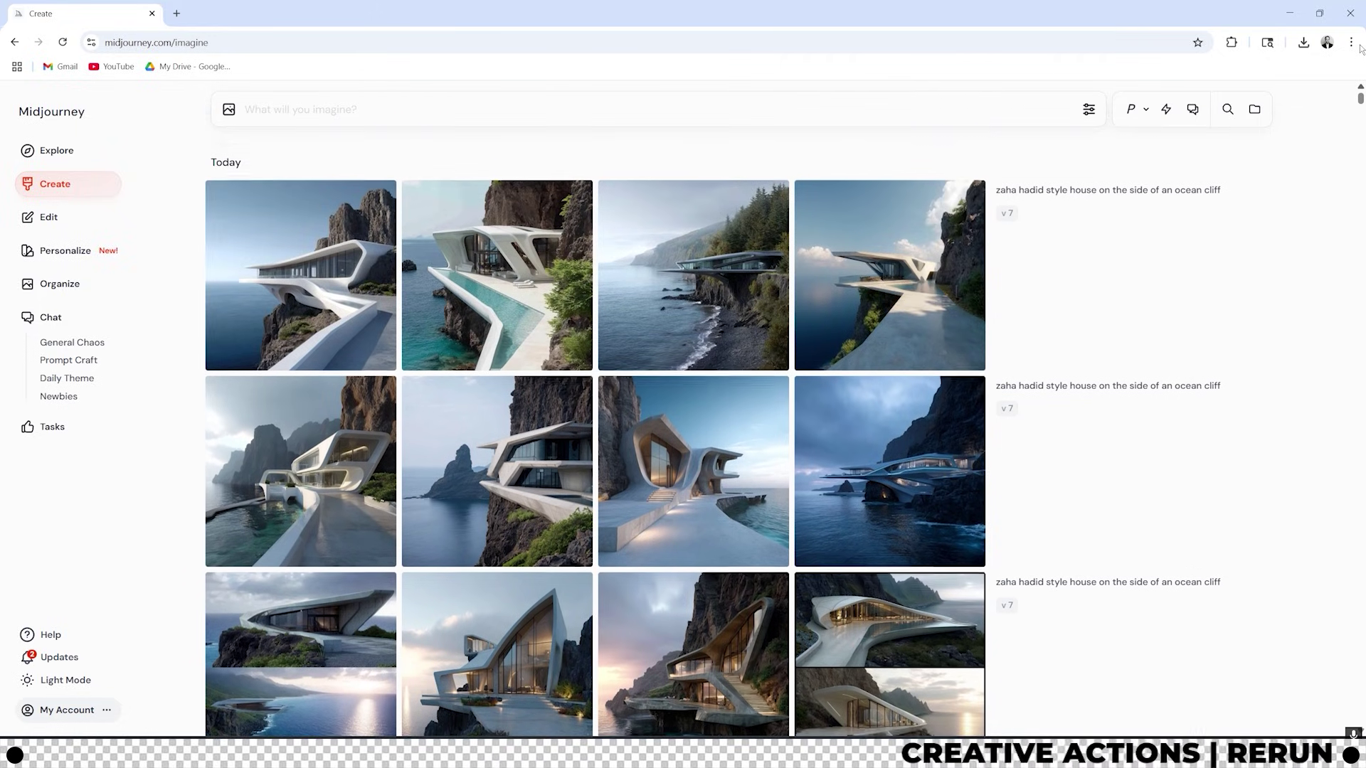
# - Try portrait, 3:2 and 2:1 landscape ratios in Prompt Settings, then reset to square 1:1
pyautogui.click(462, 235)
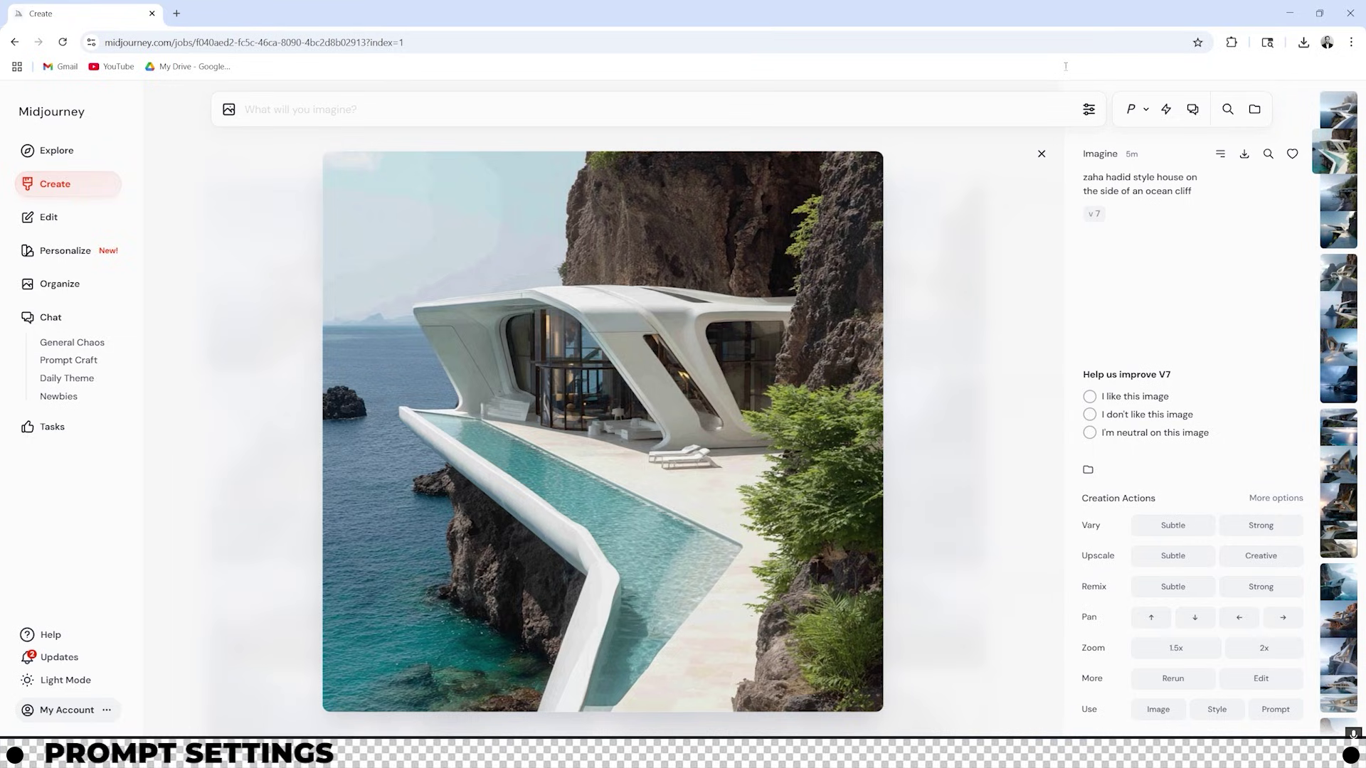
pyautogui.click(1088, 109)
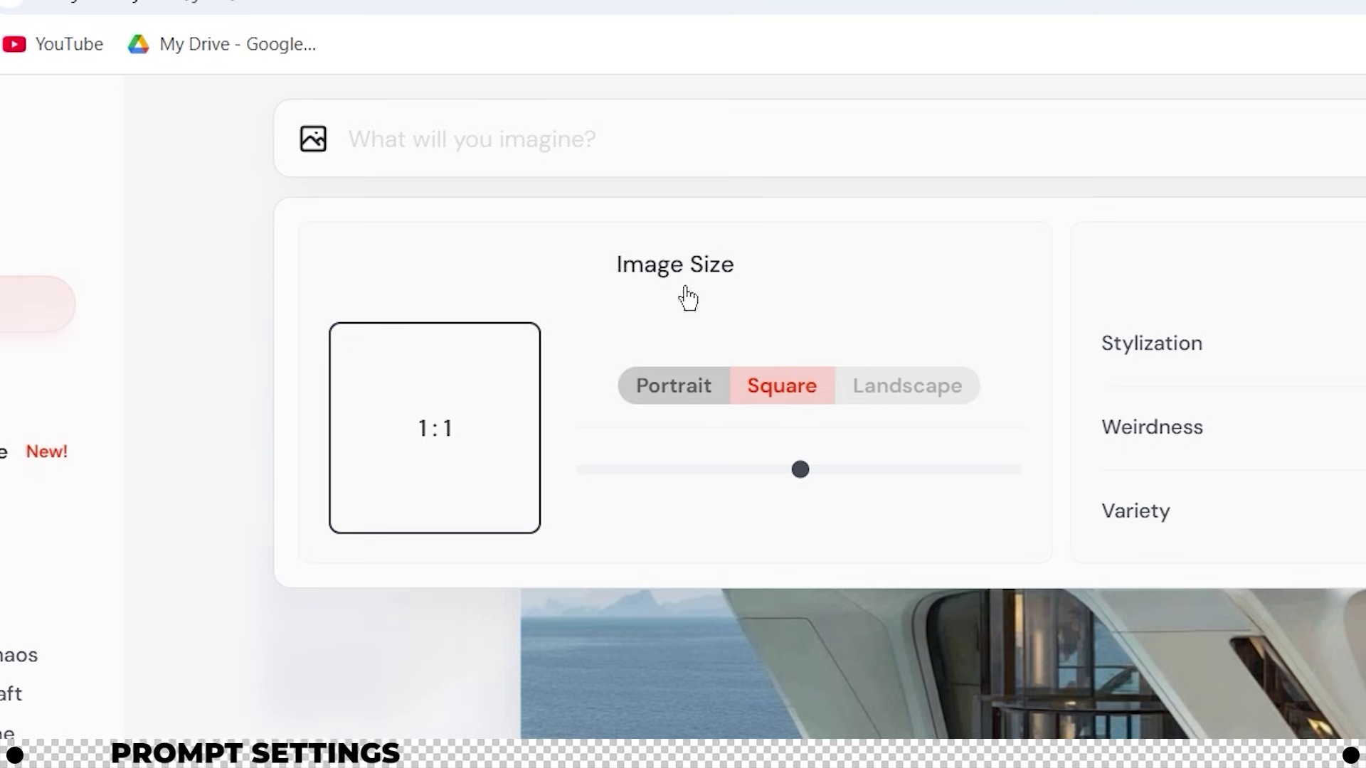
pyautogui.click(673, 386)
pyautogui.click(904, 385)
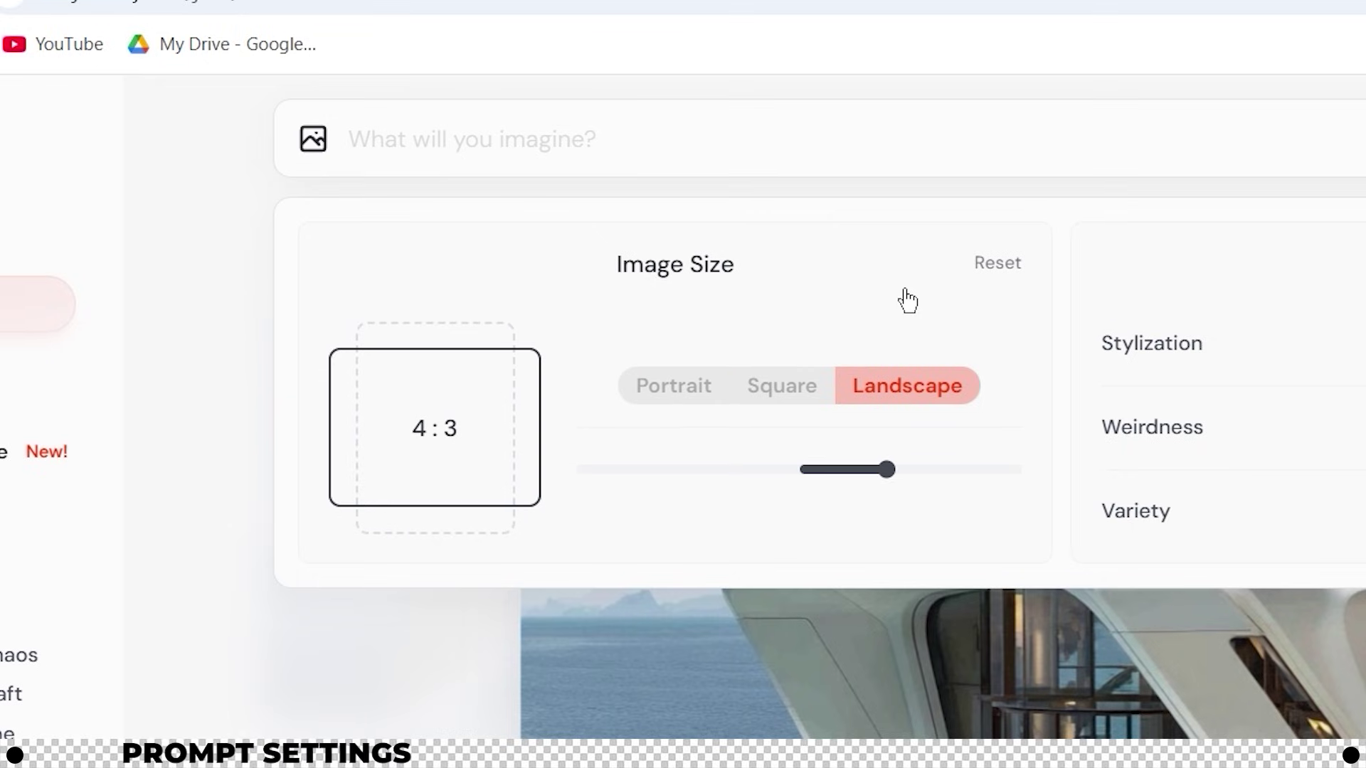
pyautogui.click(626, 385)
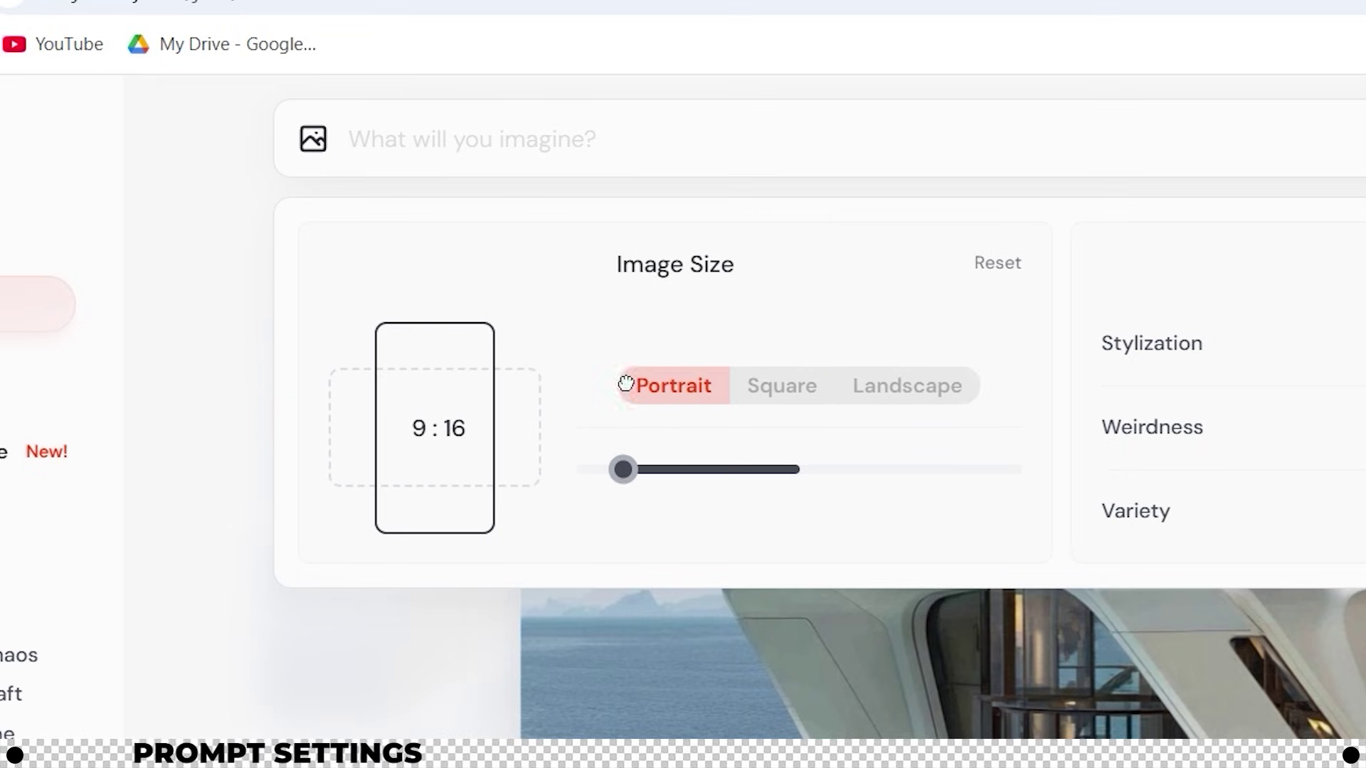
pyautogui.click(926, 386)
pyautogui.click(927, 388)
pyautogui.click(782, 383)
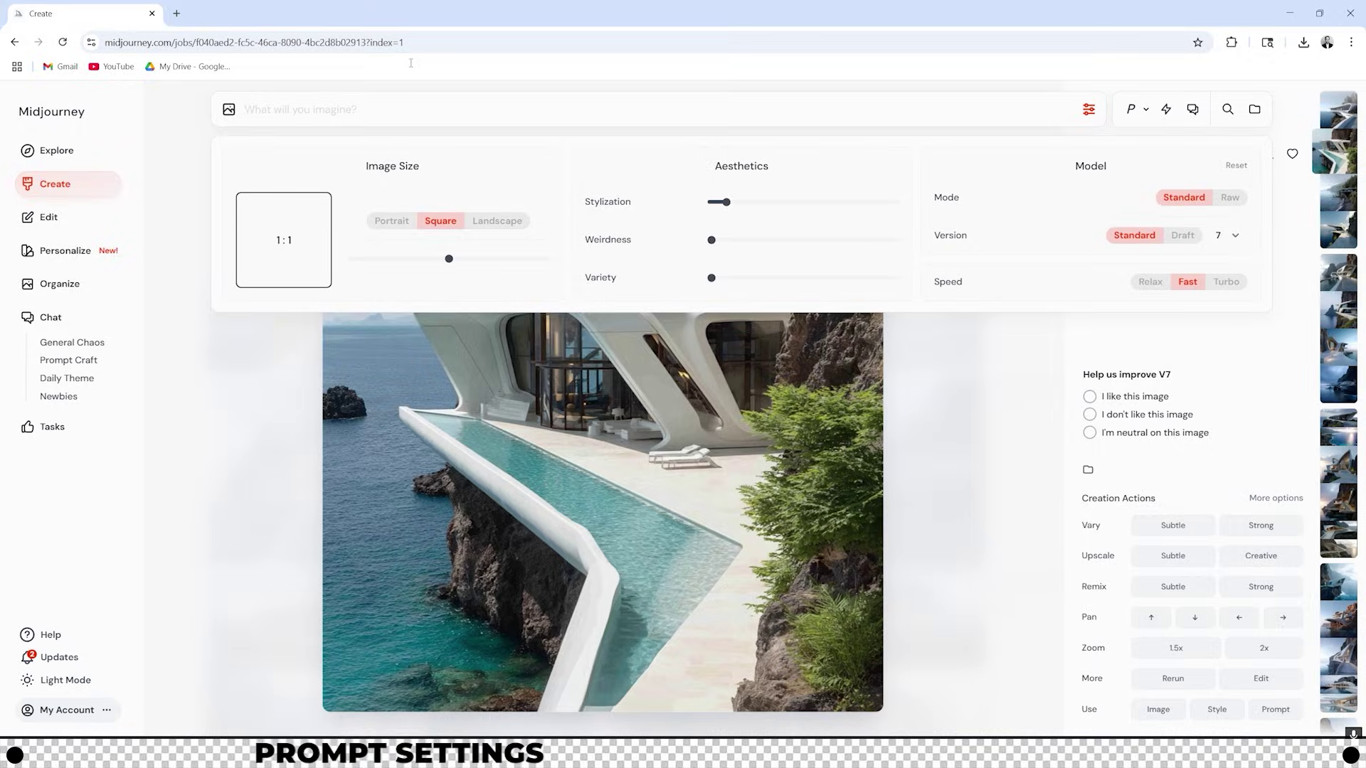
# - Generate 'zaha hadid style house located on a cliff side. sunny day.' at stylization 0, then set 1000
pyautogui.write('zaha hadid sty')
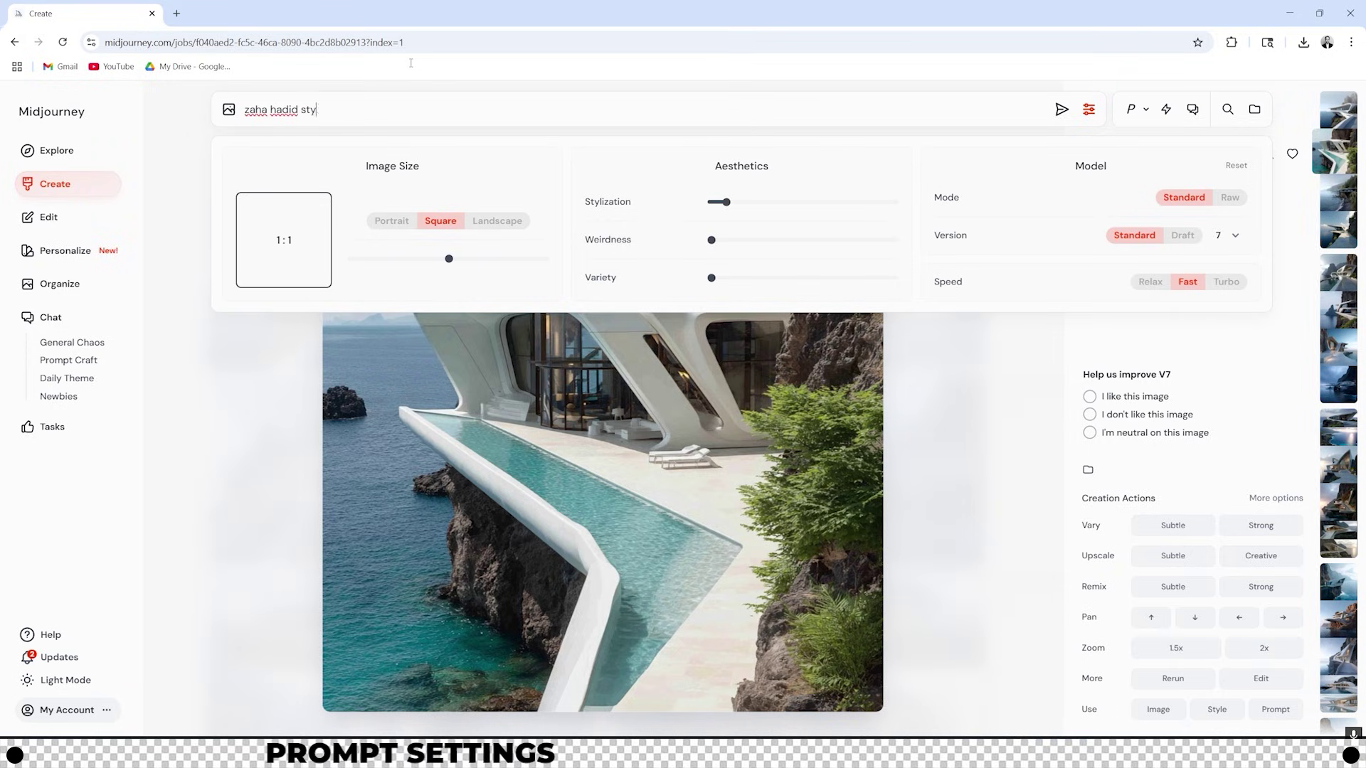
pyautogui.write('le house loc')
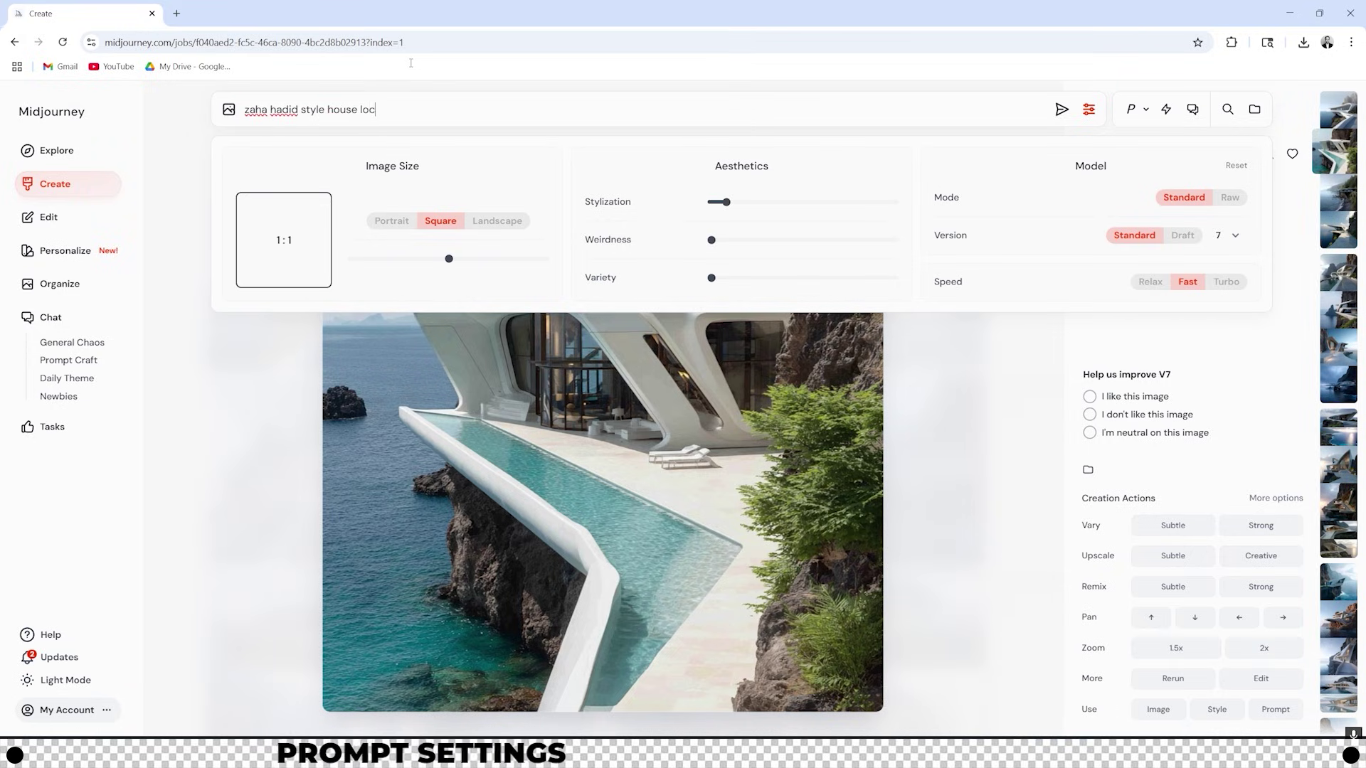
pyautogui.write('ated on a cliff s')
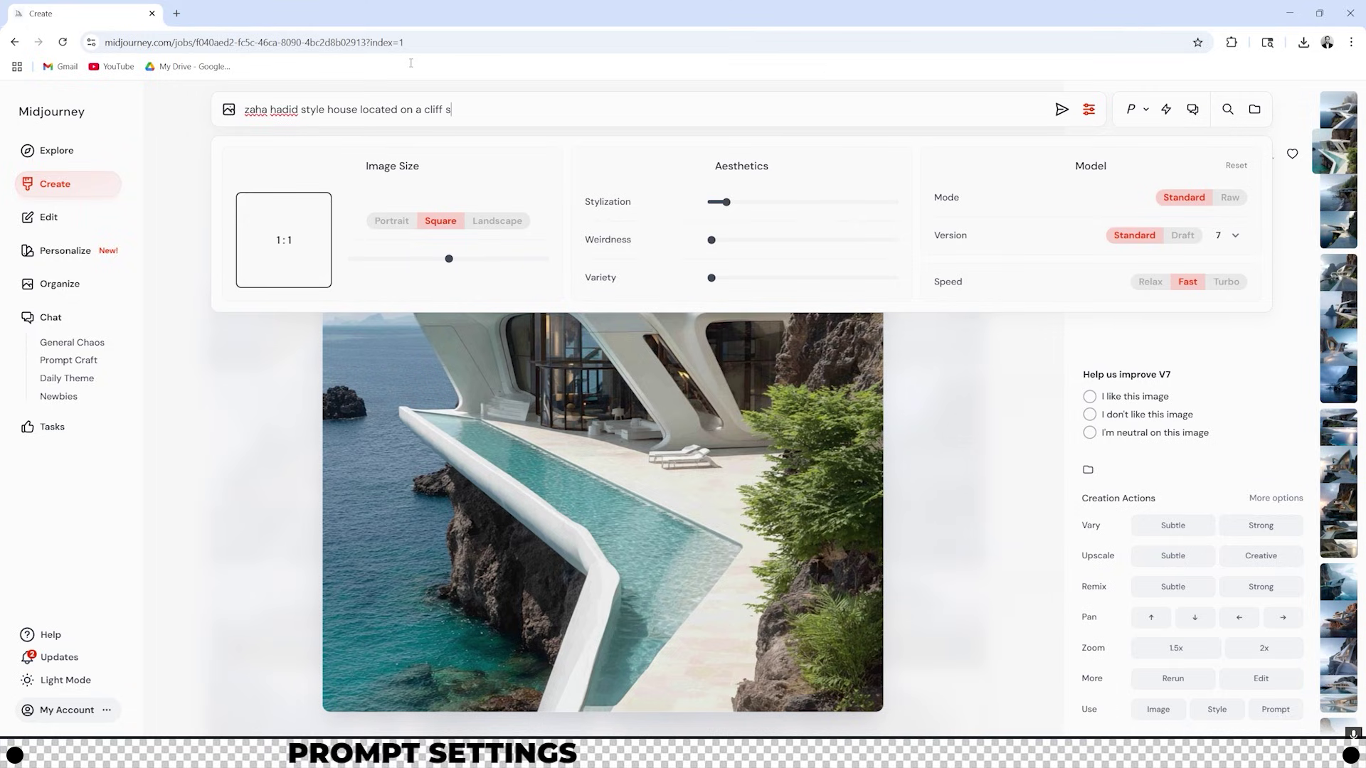
pyautogui.write('ide. ')
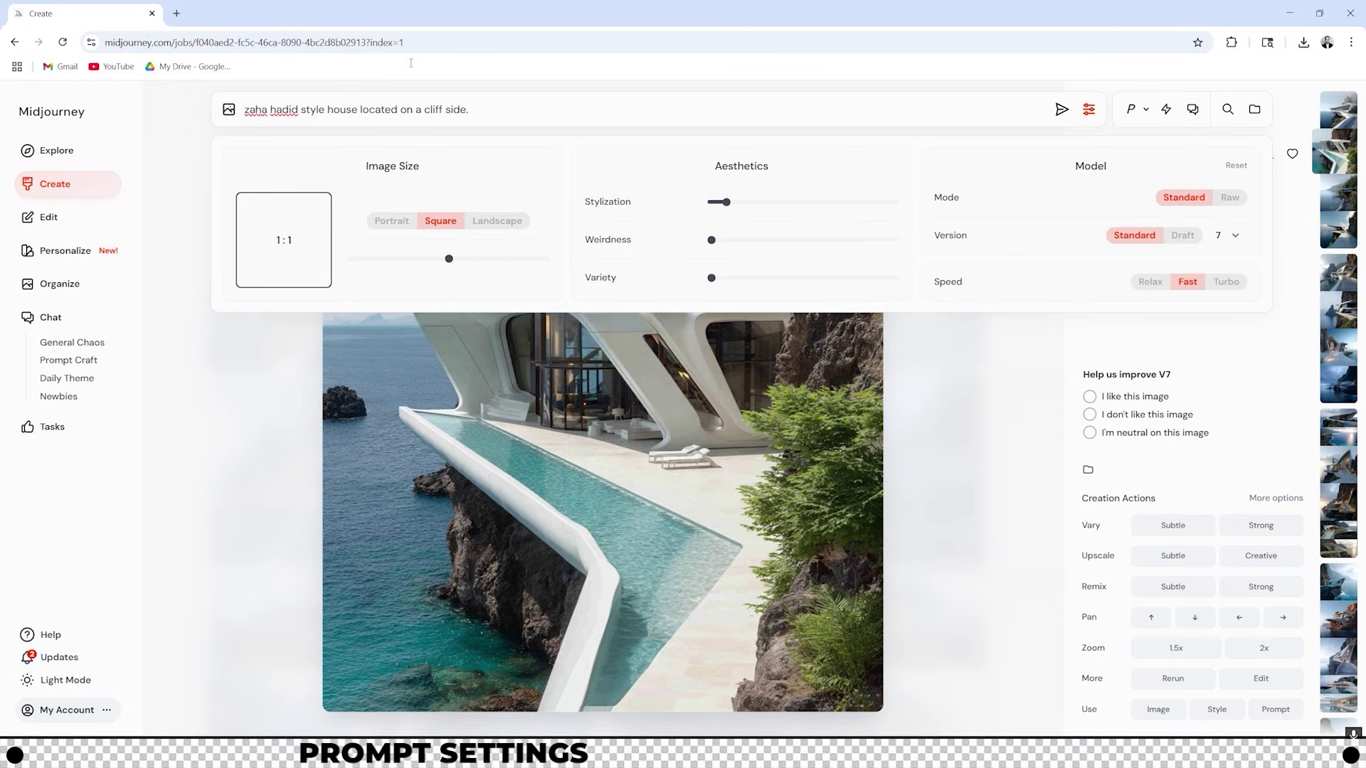
pyautogui.write('sunny day.')
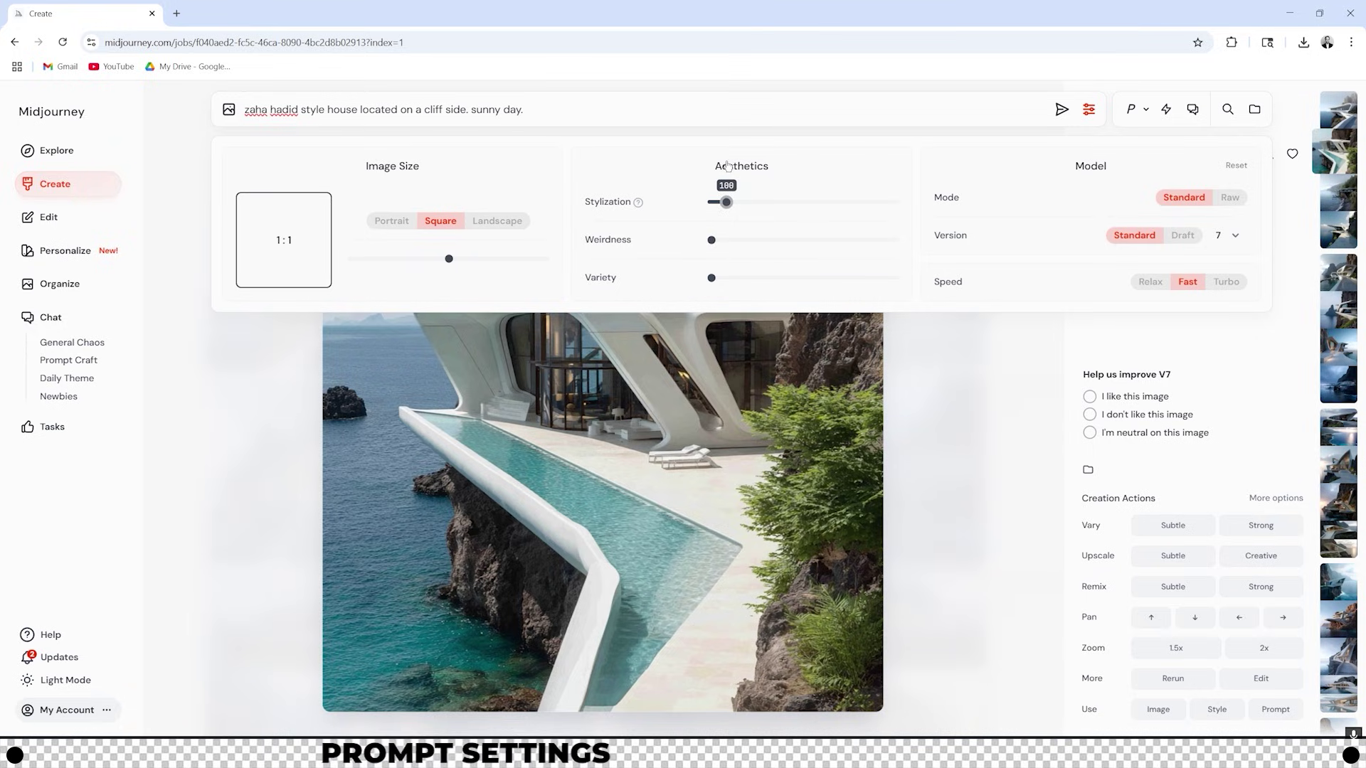
pyautogui.press('Home')
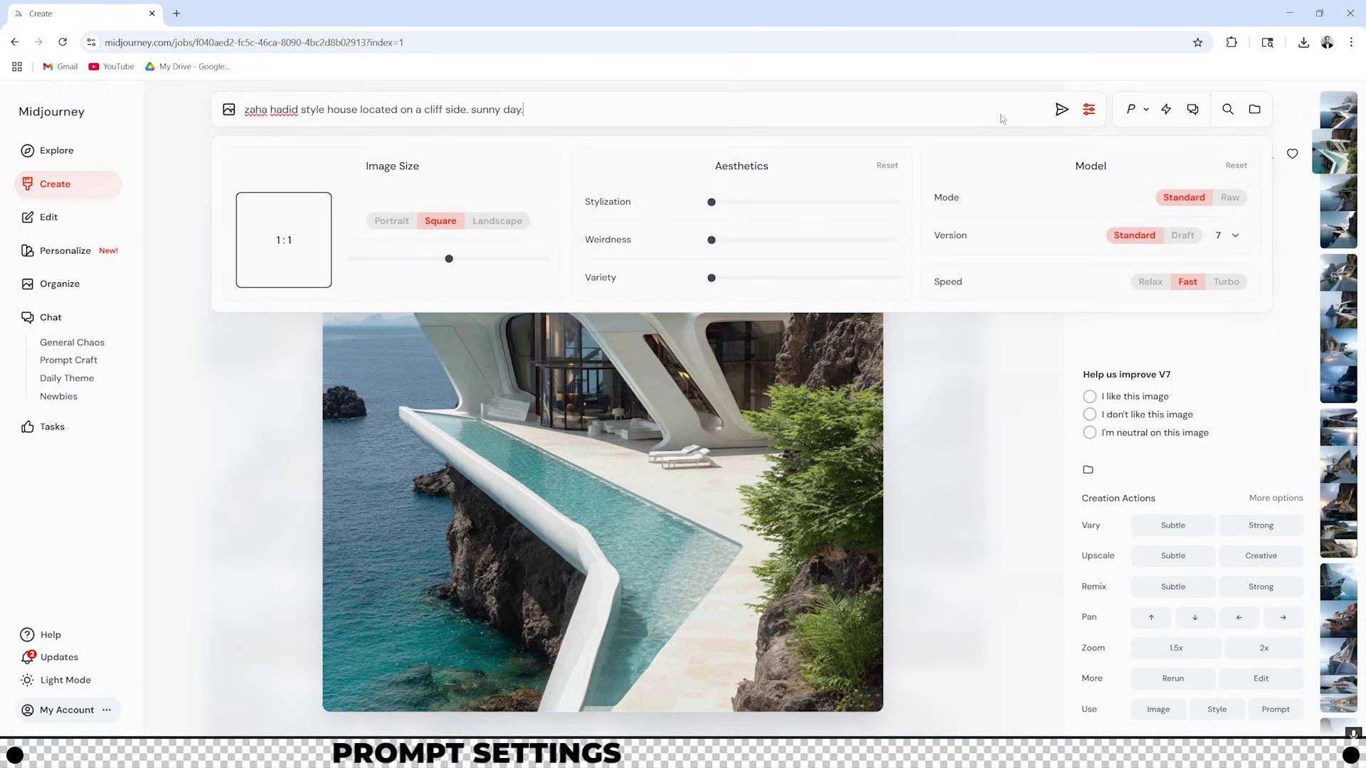
pyautogui.press('Return')
pyautogui.press('End')
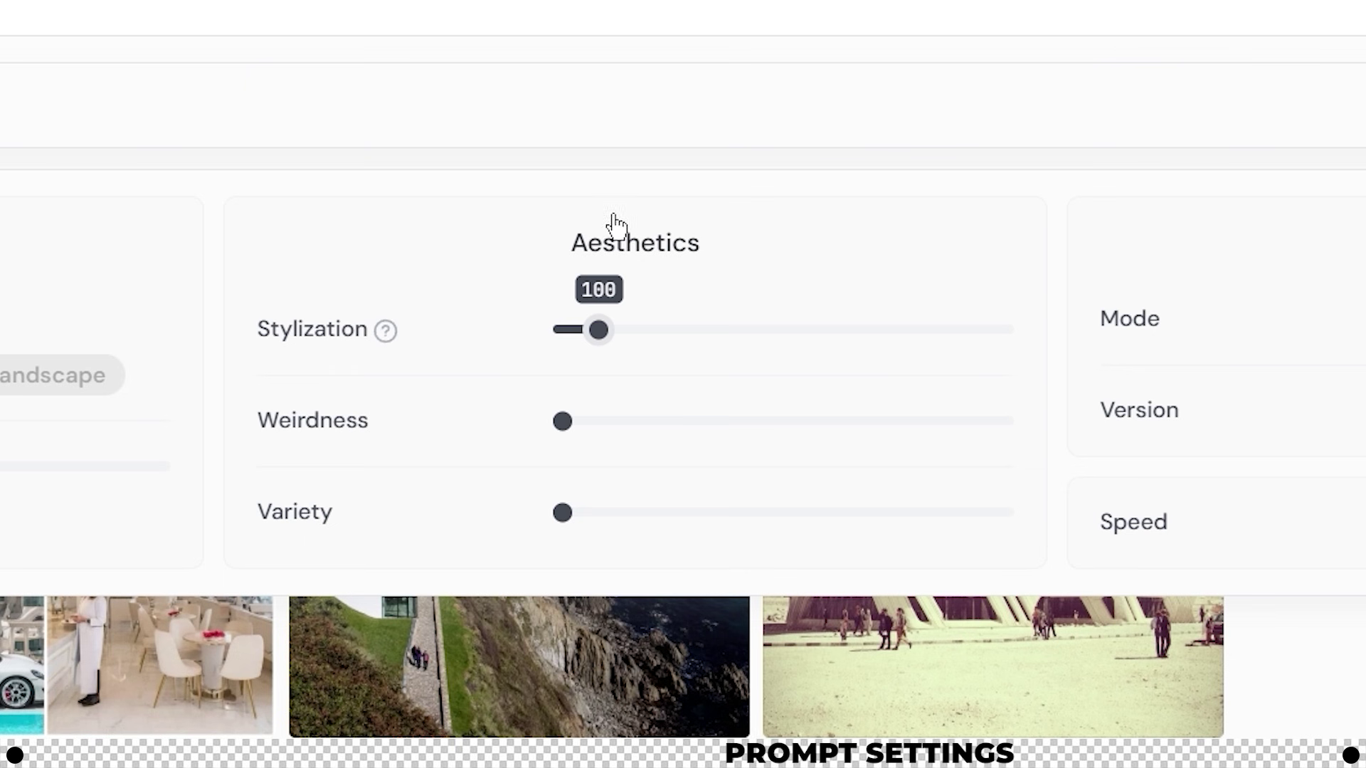
# - Return the Stylization slider to 100 after the weird 3000 run
pyautogui.moveTo(610, 223)
pyautogui.mouseDown()
pyautogui.moveTo(686, 235)
pyautogui.moveTo(603, 247)
pyautogui.mouseUp()
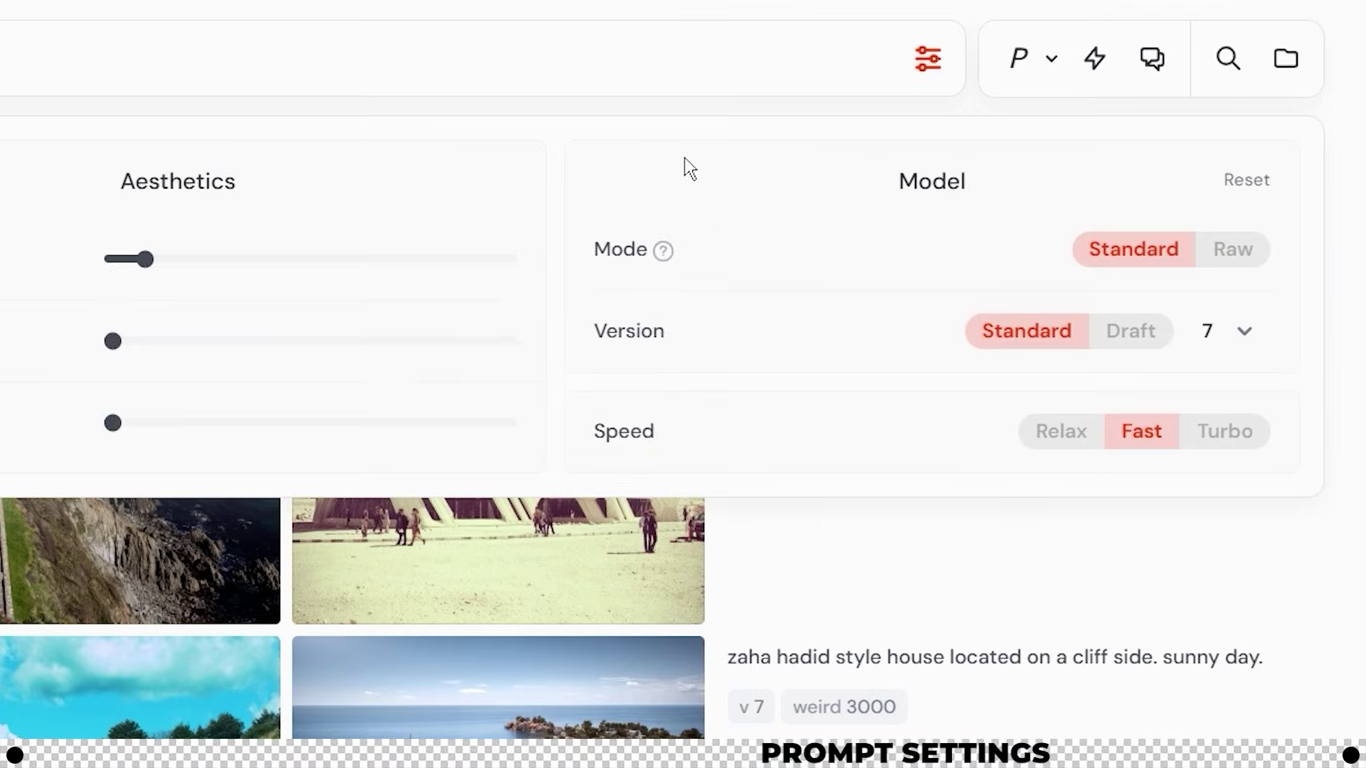
pyautogui.moveTo(620, 249)
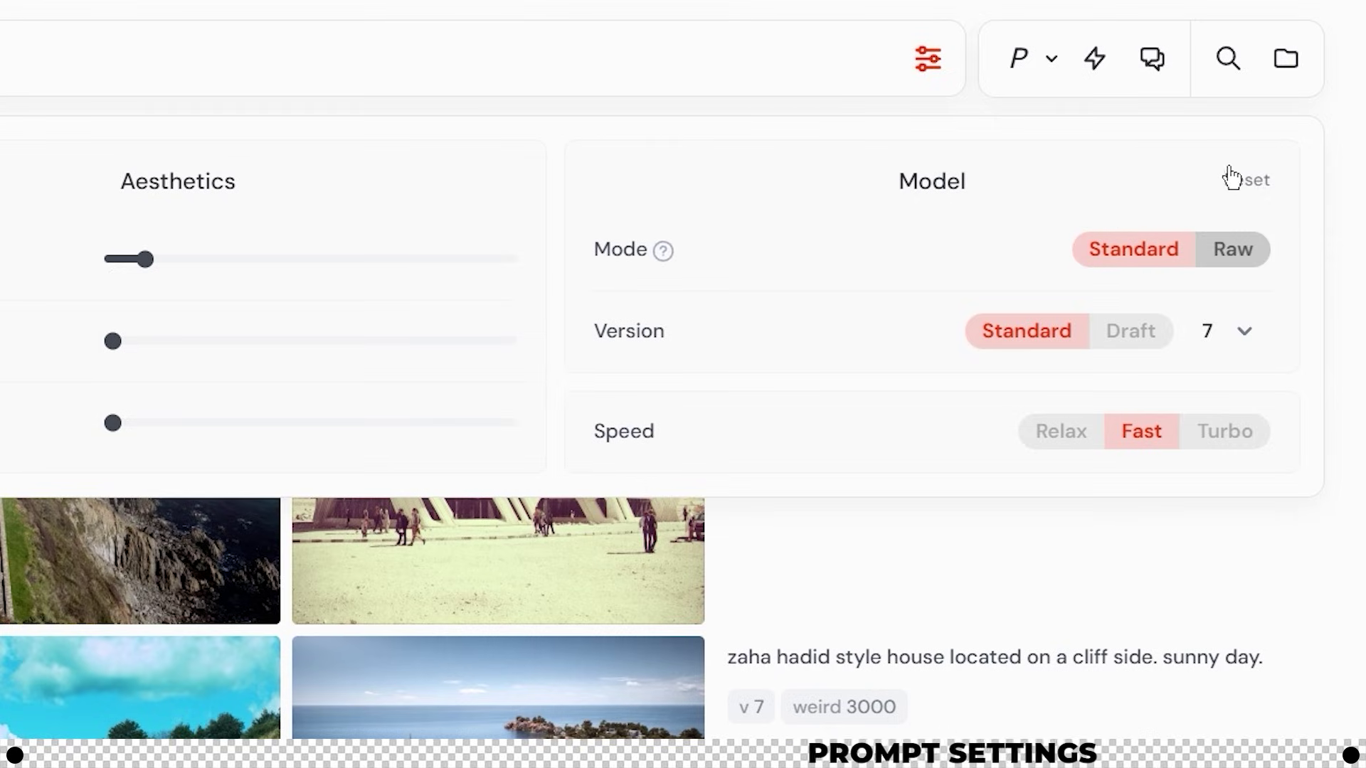
pyautogui.moveTo(676, 242)
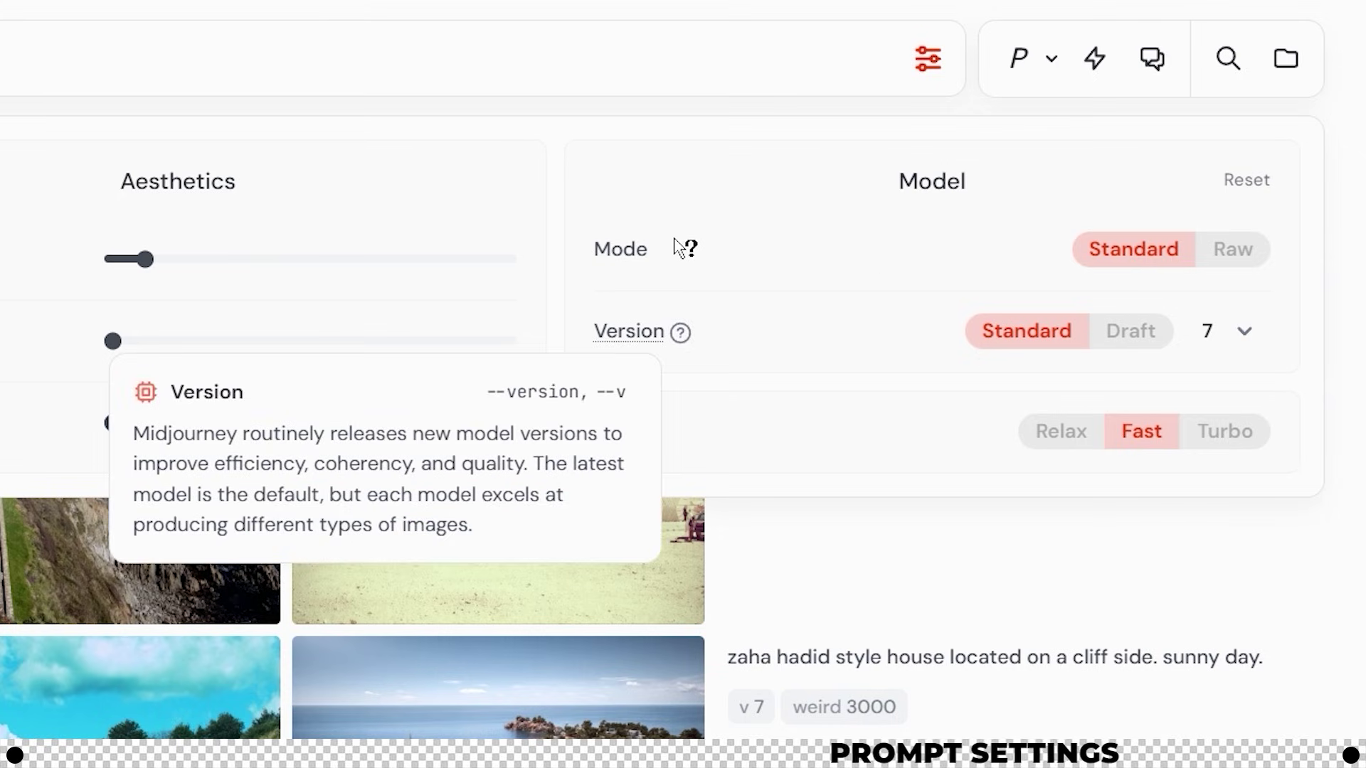
pyautogui.click(1244, 330)
pyautogui.scroll(-5, 1234, 442)
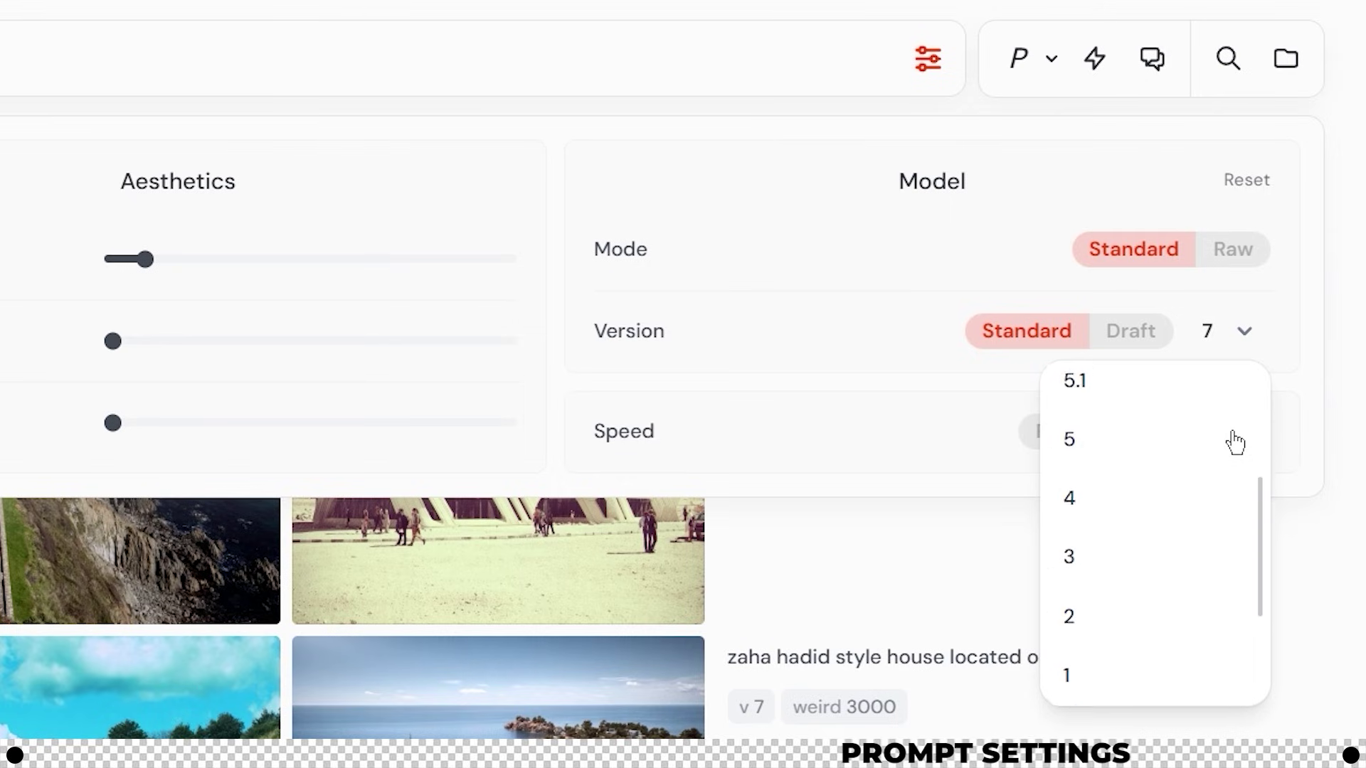
pyautogui.scroll(5, 1235, 442)
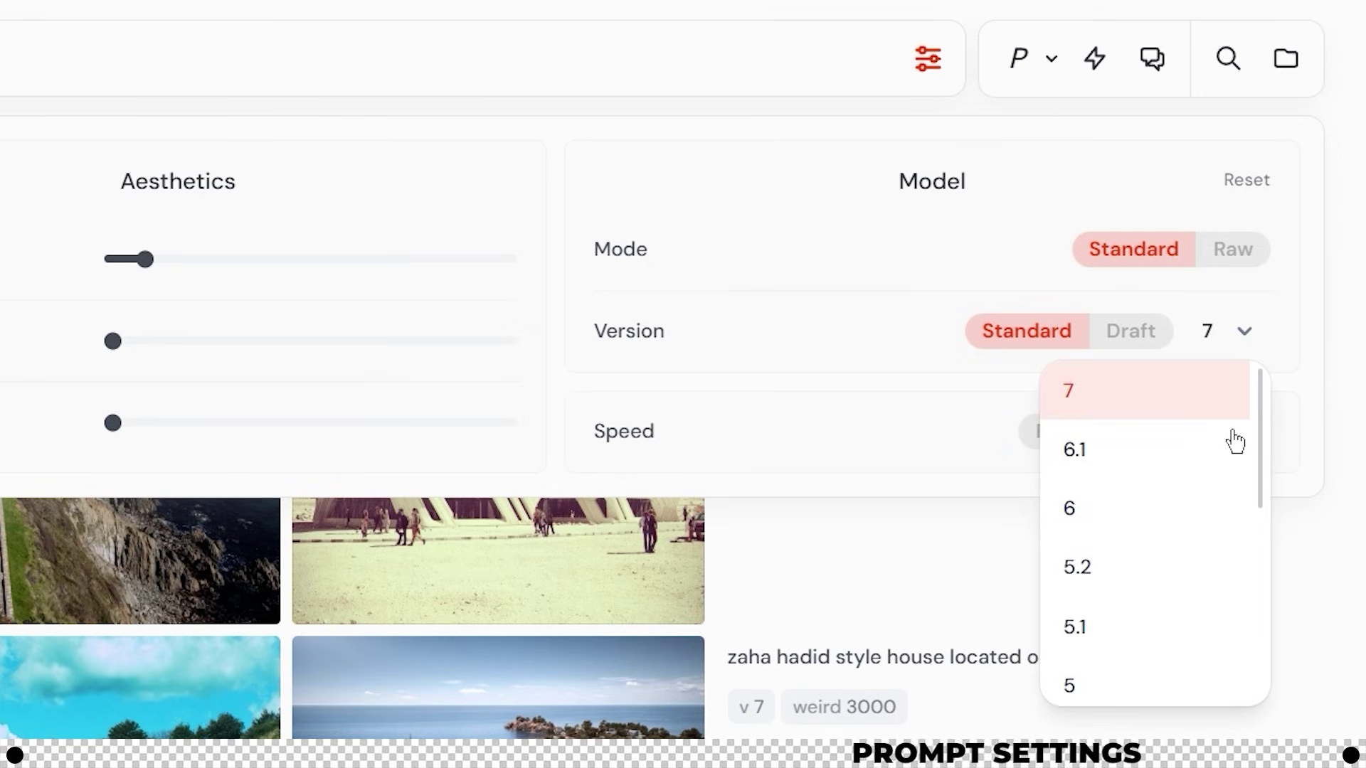
pyautogui.click(1107, 388)
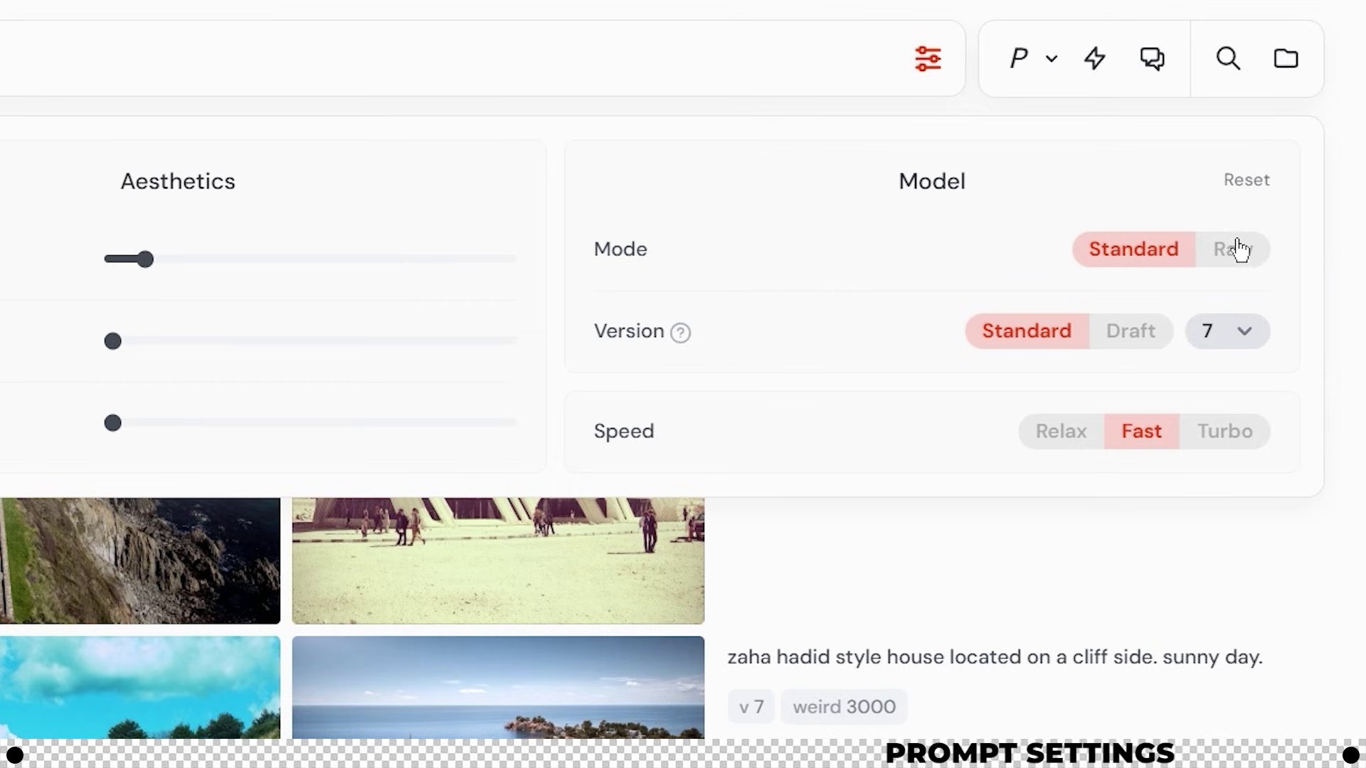
pyautogui.click(1150, 253)
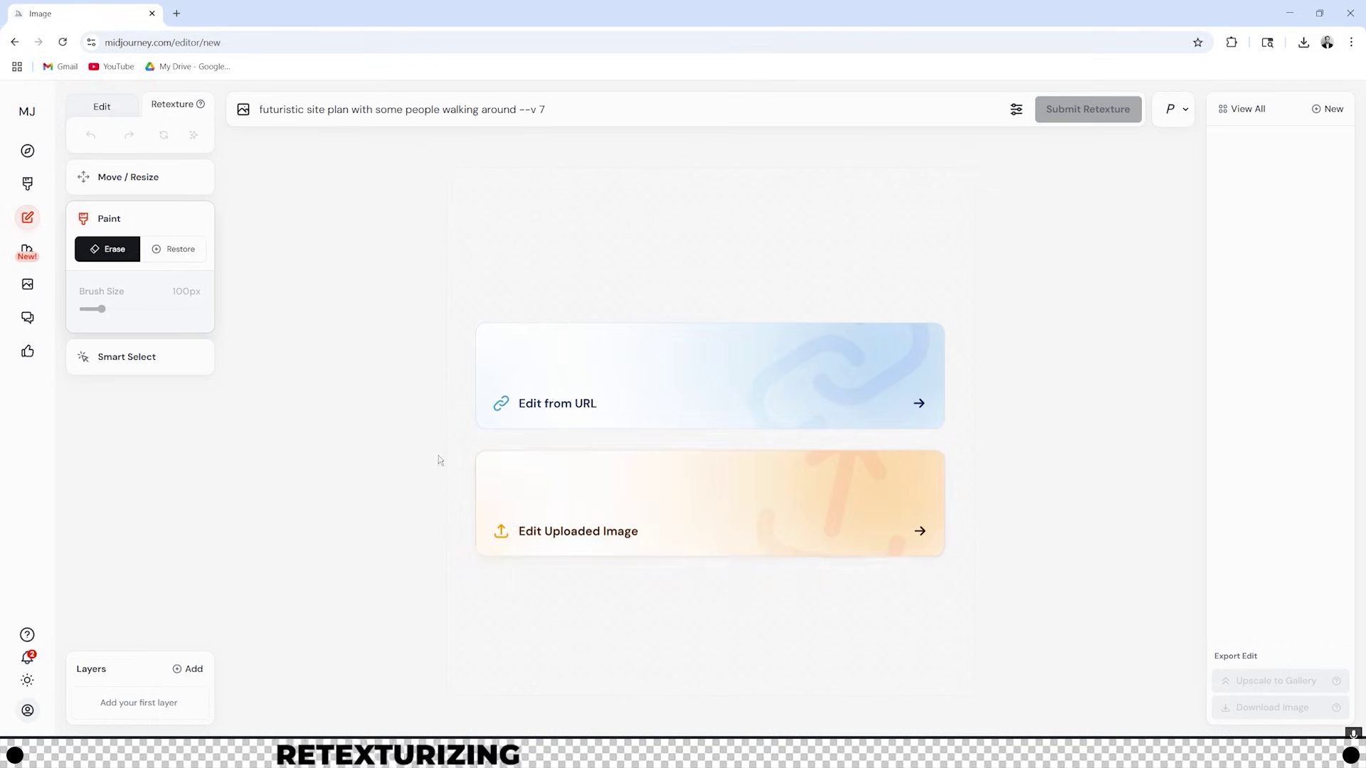
# - Upload the architectural aerial view PNG from Downloads into the editor and select the existing prompt
pyautogui.click(607, 460)
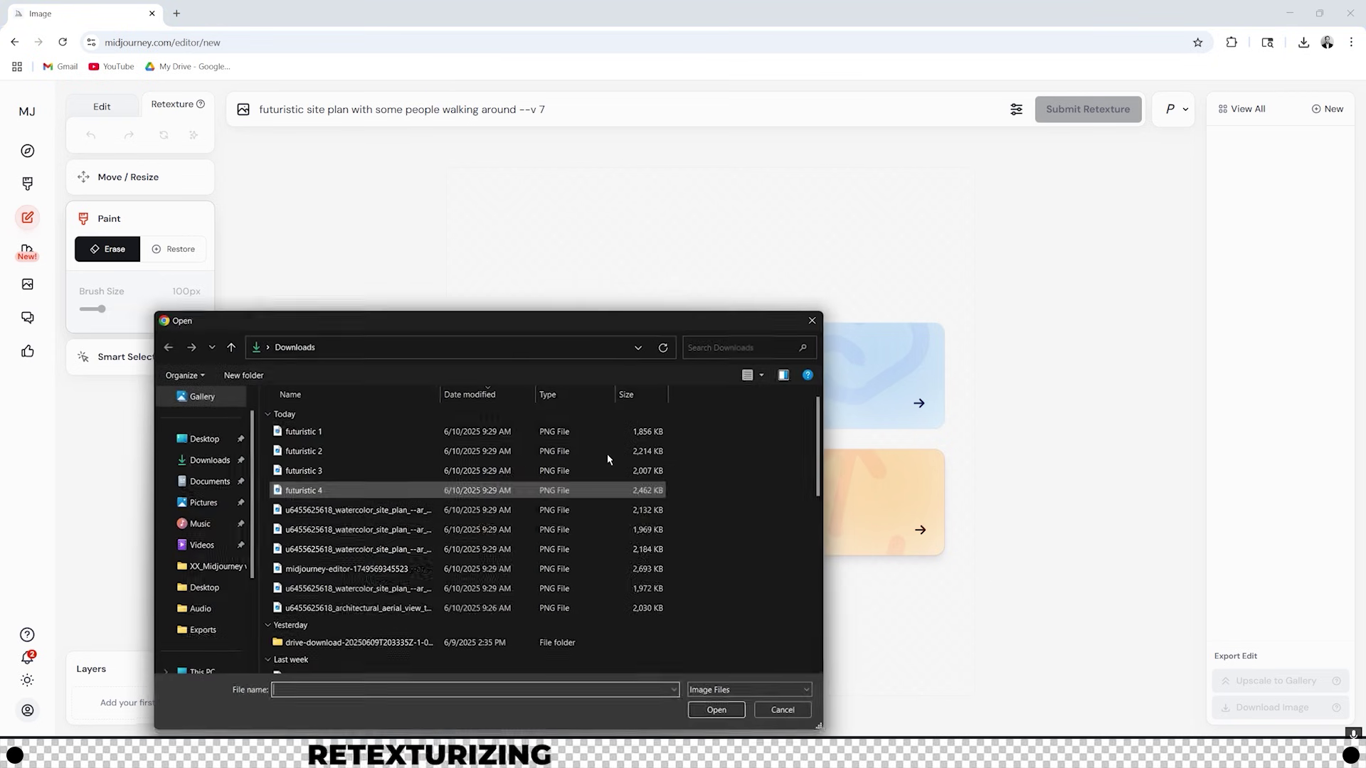
pyautogui.click(209, 461)
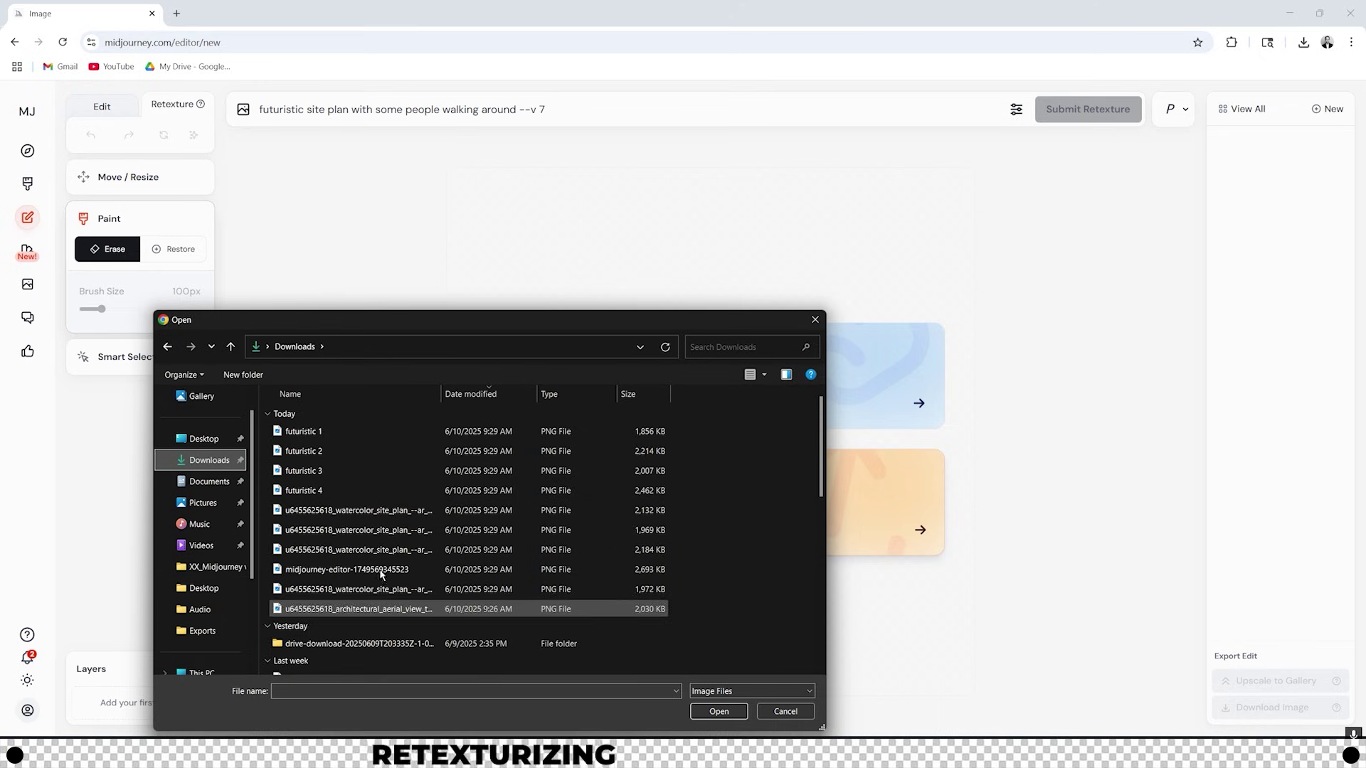
pyautogui.click(355, 609)
pyautogui.click(718, 711)
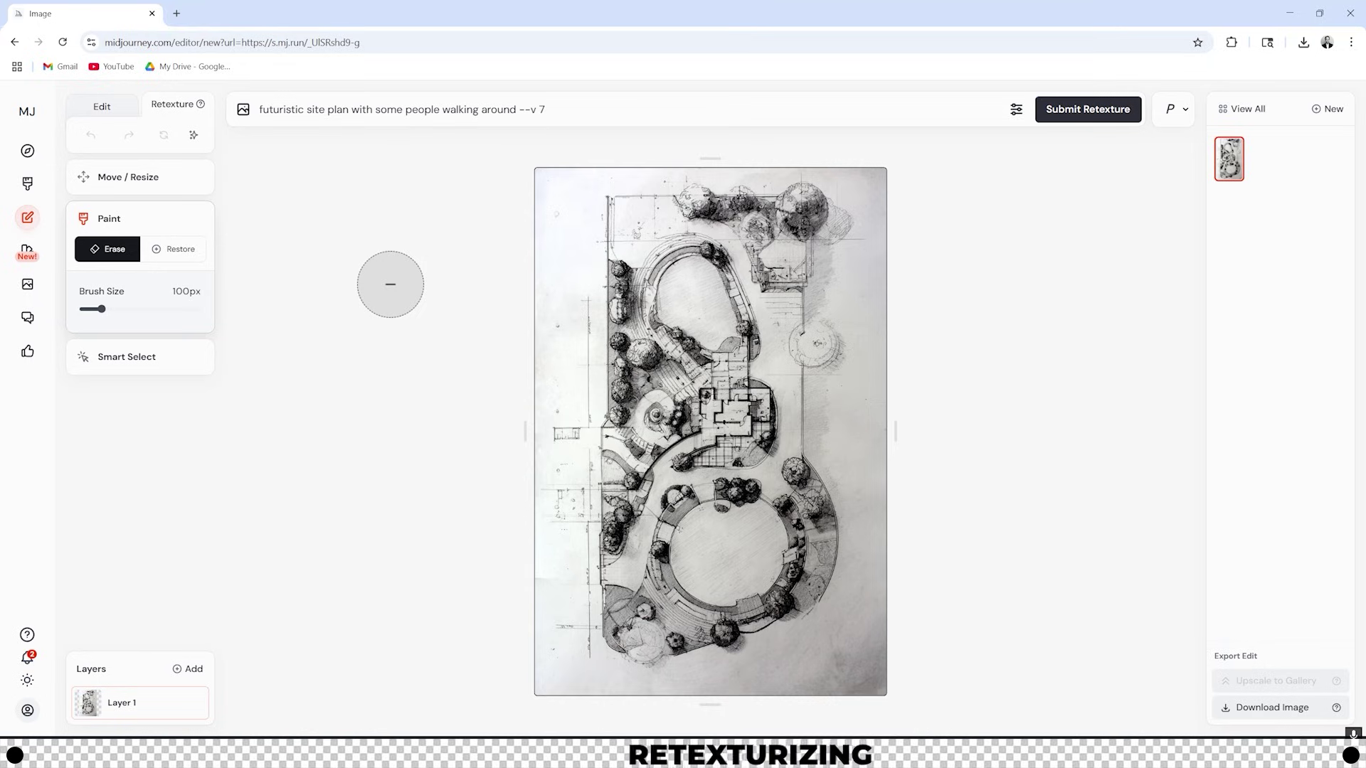
pyautogui.moveTo(546, 109); pyautogui.dragTo(260, 86)
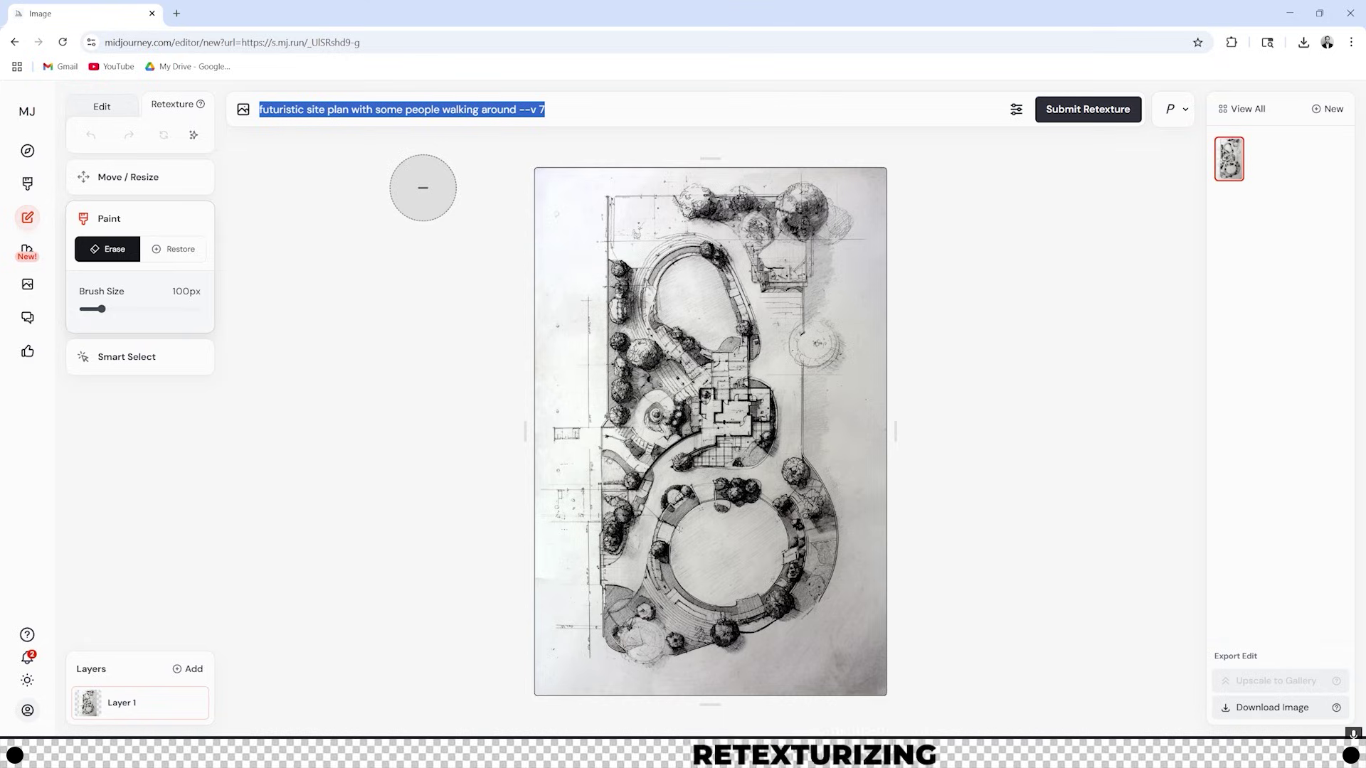
# - Retexture the site plan with 'watercolor site plan' and browse the resulting variations
pyautogui.write('watercolor')
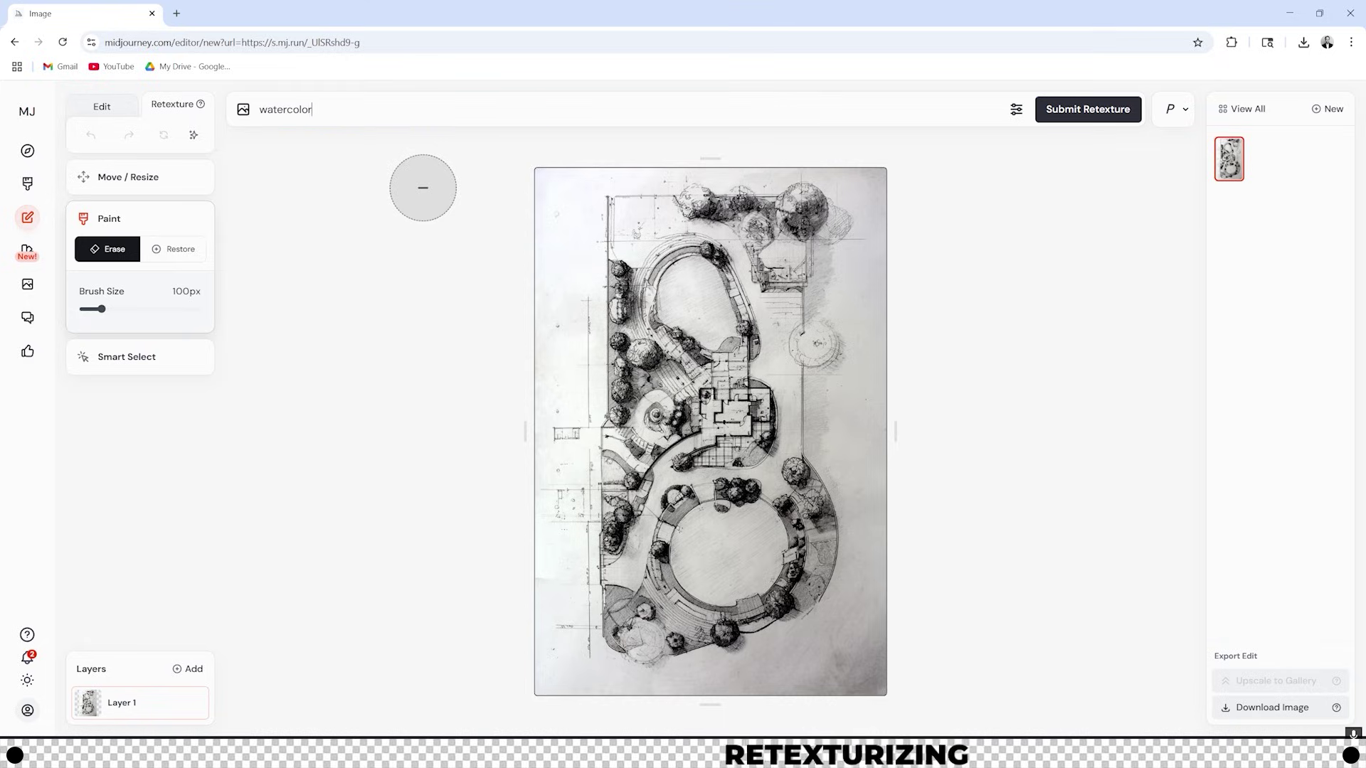
pyautogui.write(' site plan')
pyautogui.press('Return')
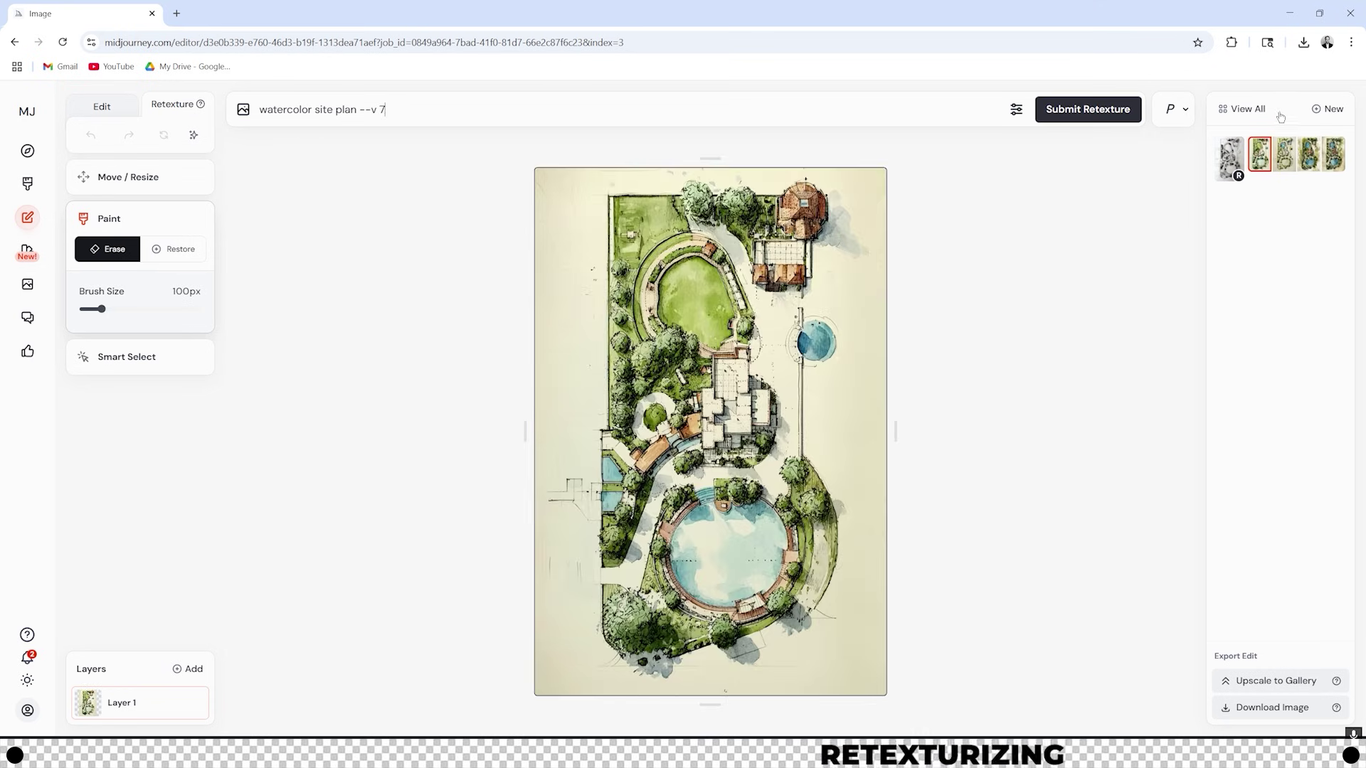
pyautogui.press('Right')
pyautogui.press('Right')
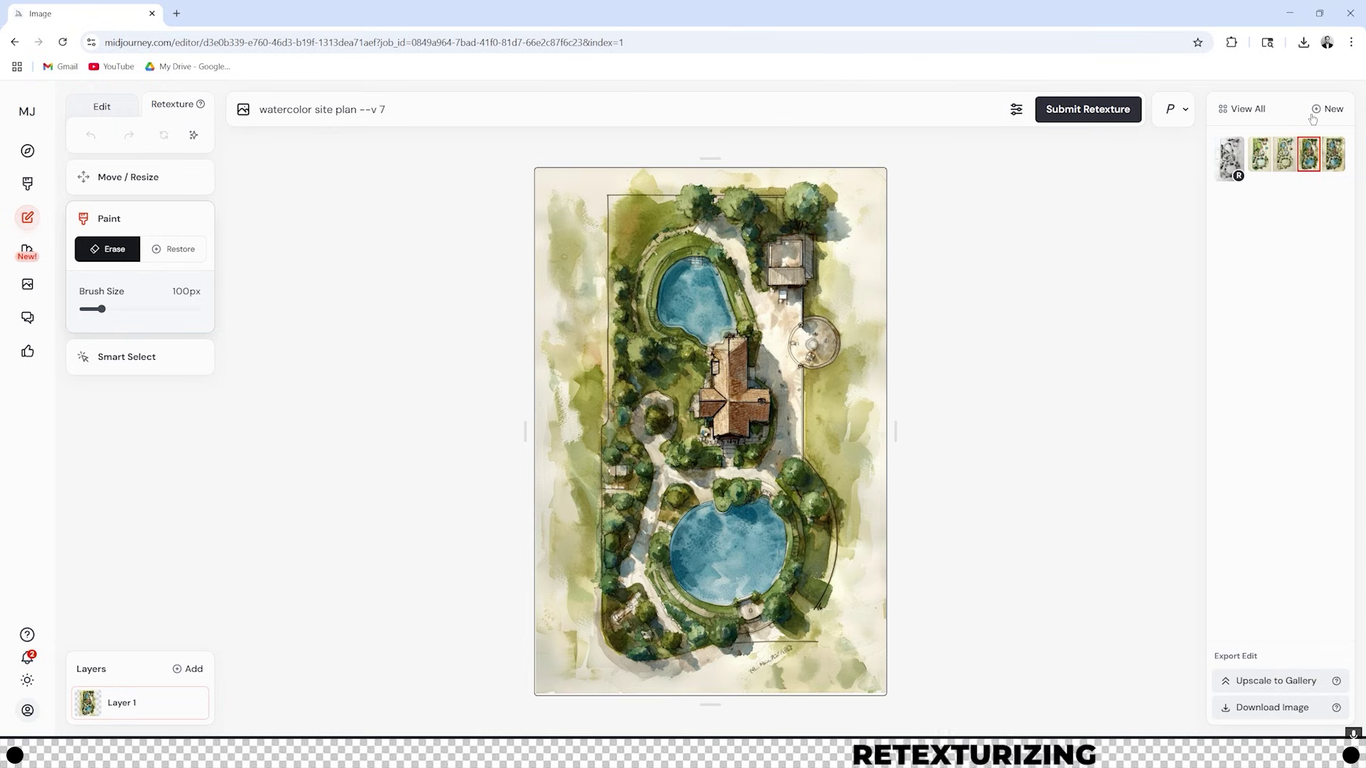
pyautogui.press('Right')
pyautogui.press('Right')
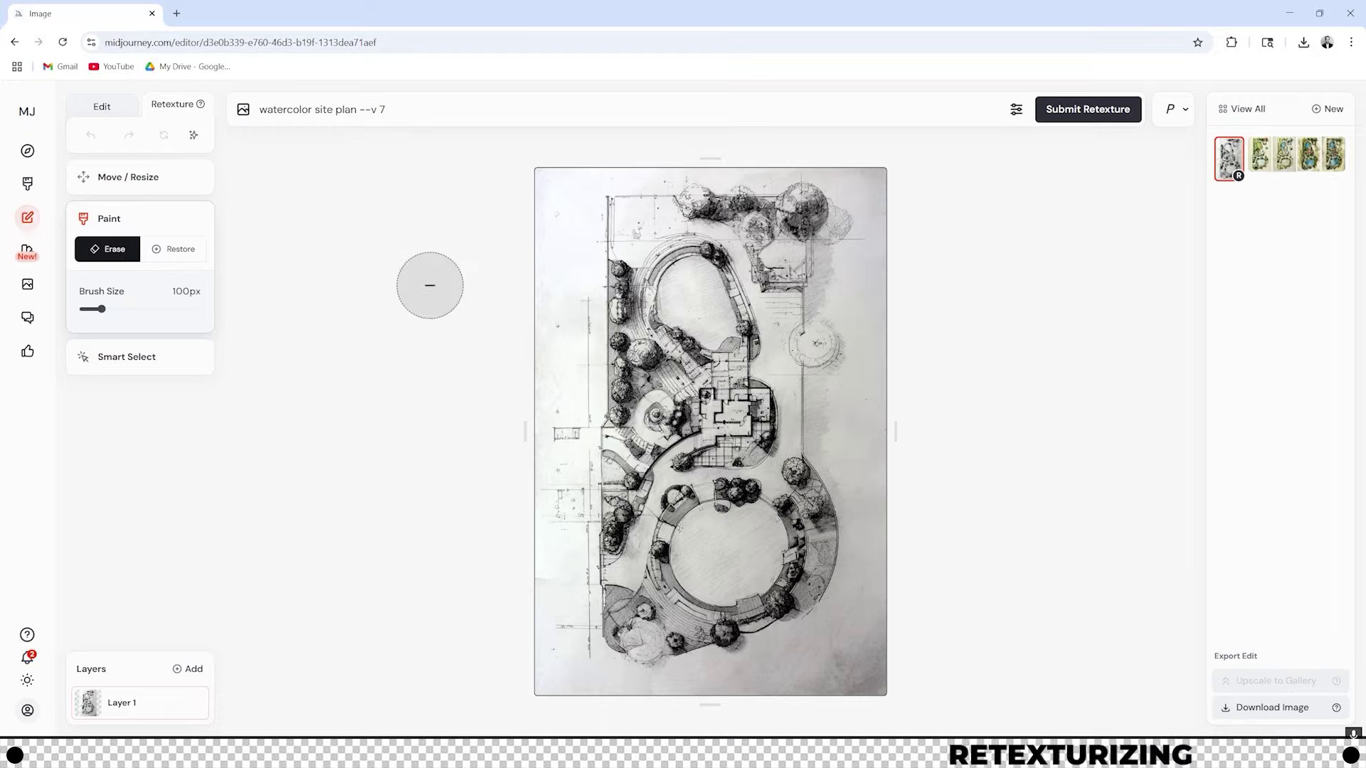
# - Replace the prompt with 'futuristic site plan with people walking around'
pyautogui.moveTo(396, 109); pyautogui.dragTo(258, 109)
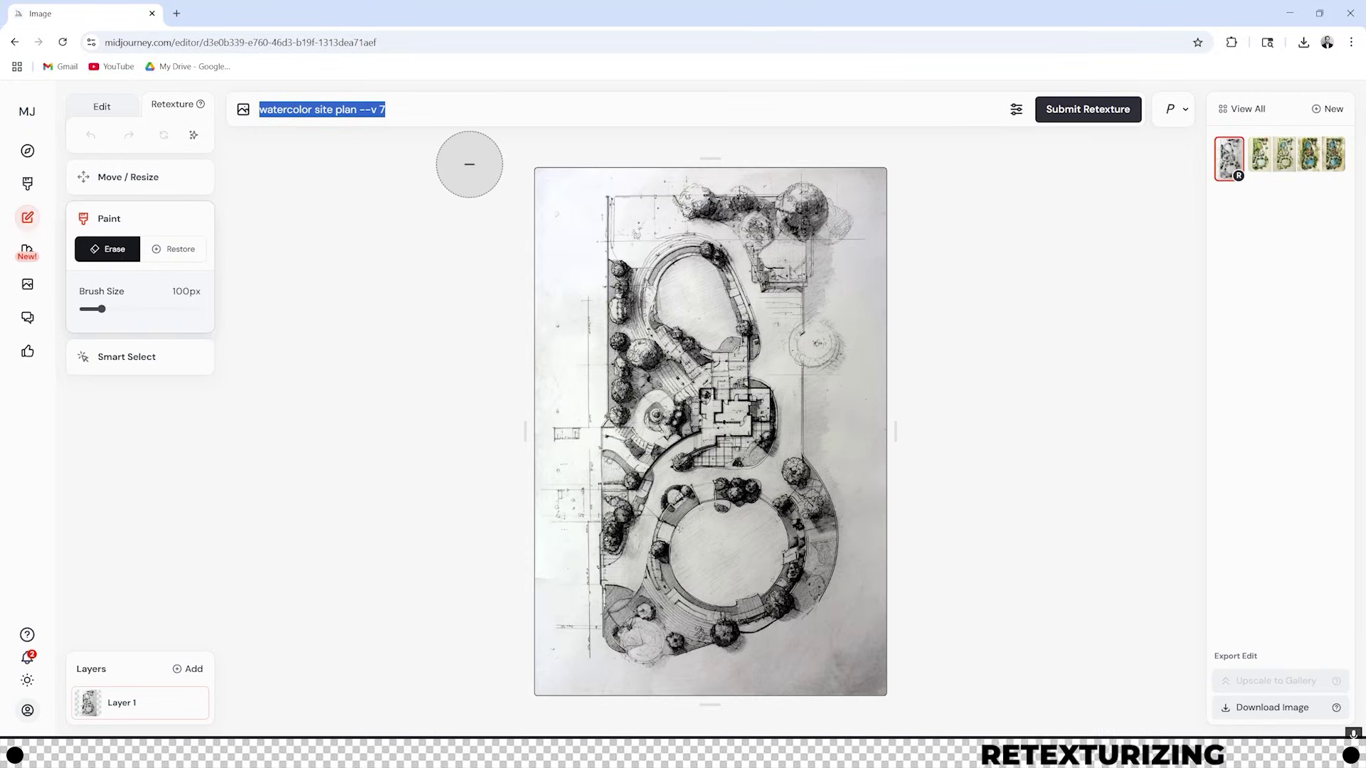
pyautogui.write('futuristi')
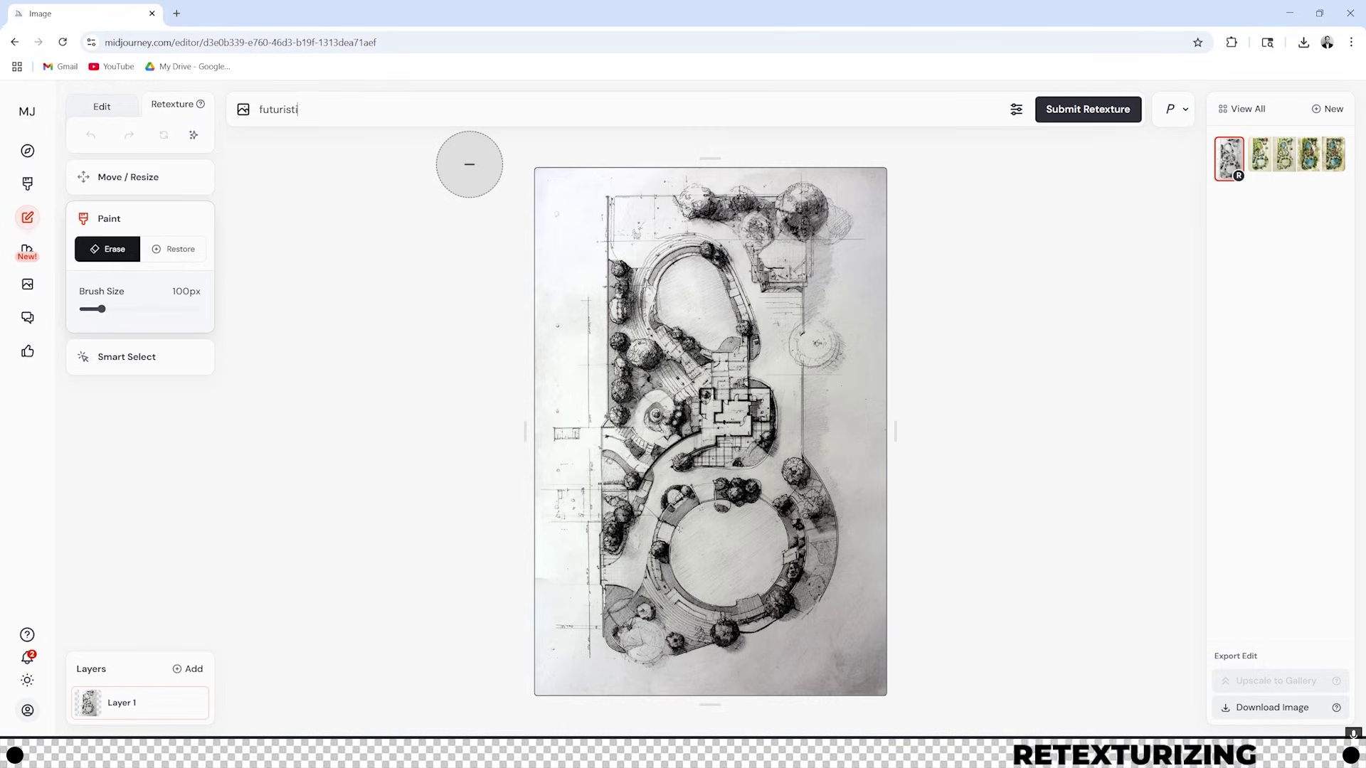
pyautogui.write('c site plan with peopl')
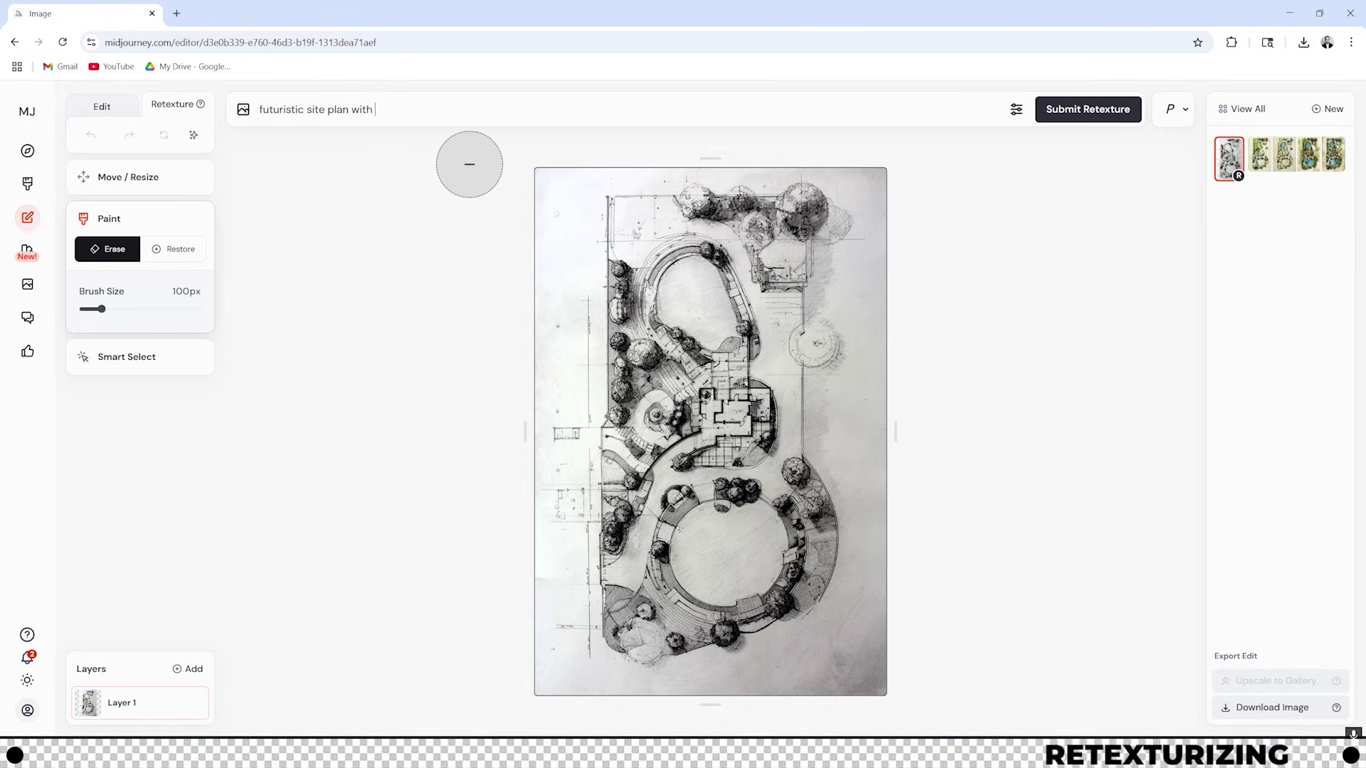
pyautogui.write('e walking around')
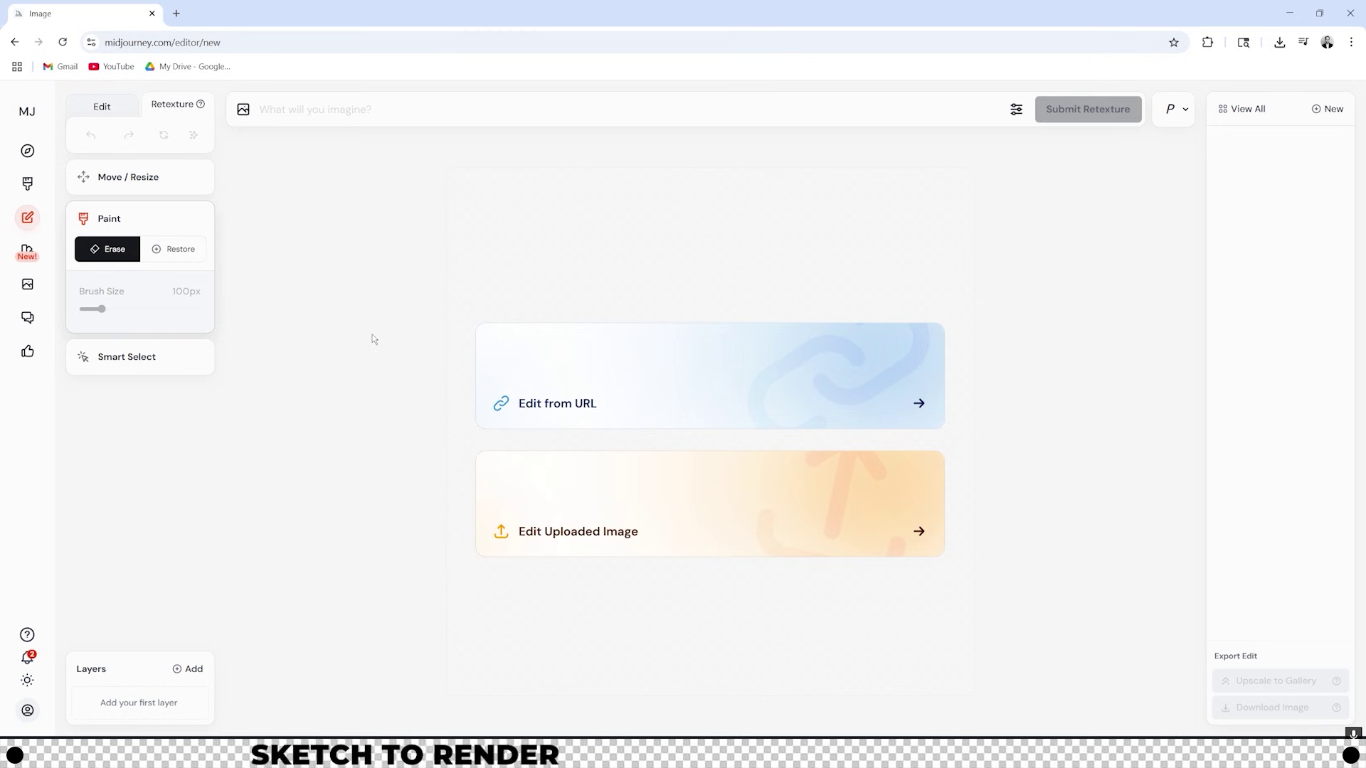
# - Load the building sketch PNG from Downloads and switch the editor to Retexture mode
pyautogui.click(488, 435)
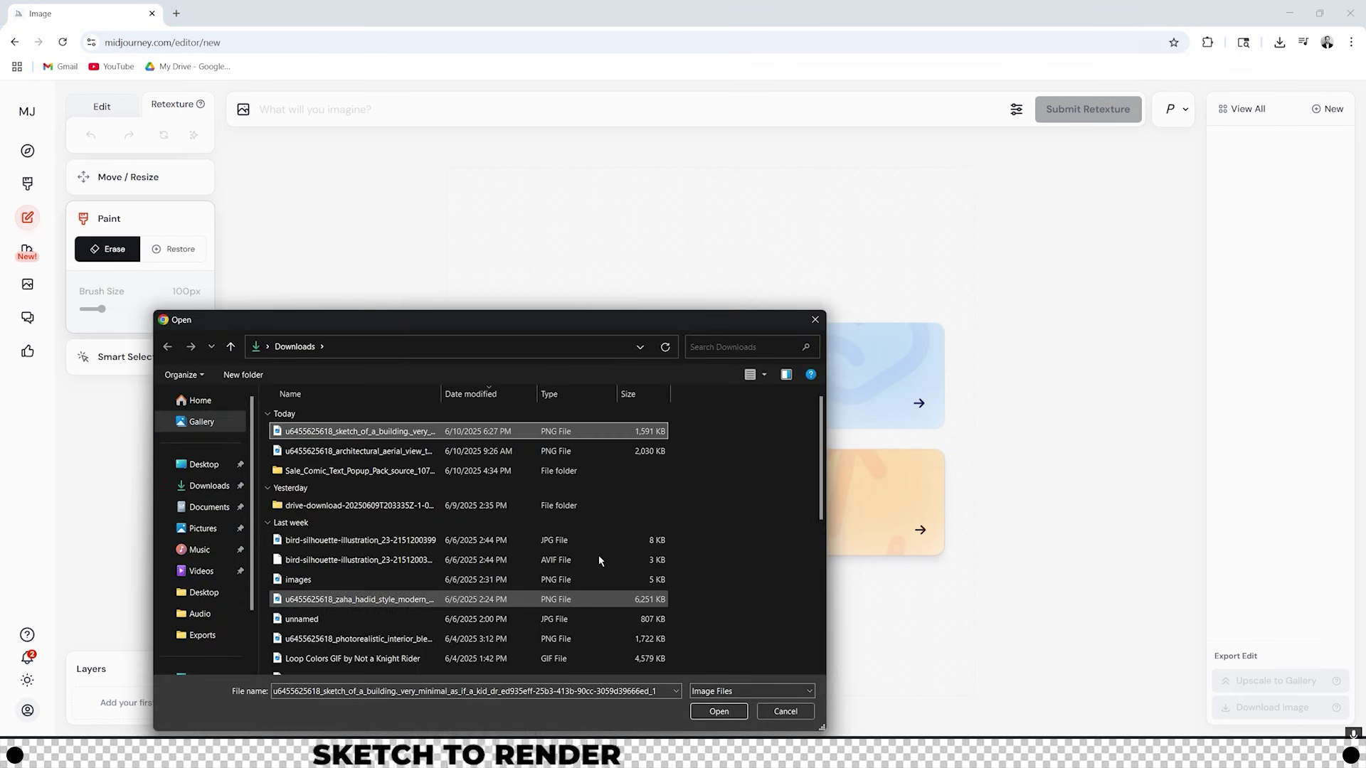
pyautogui.click(718, 712)
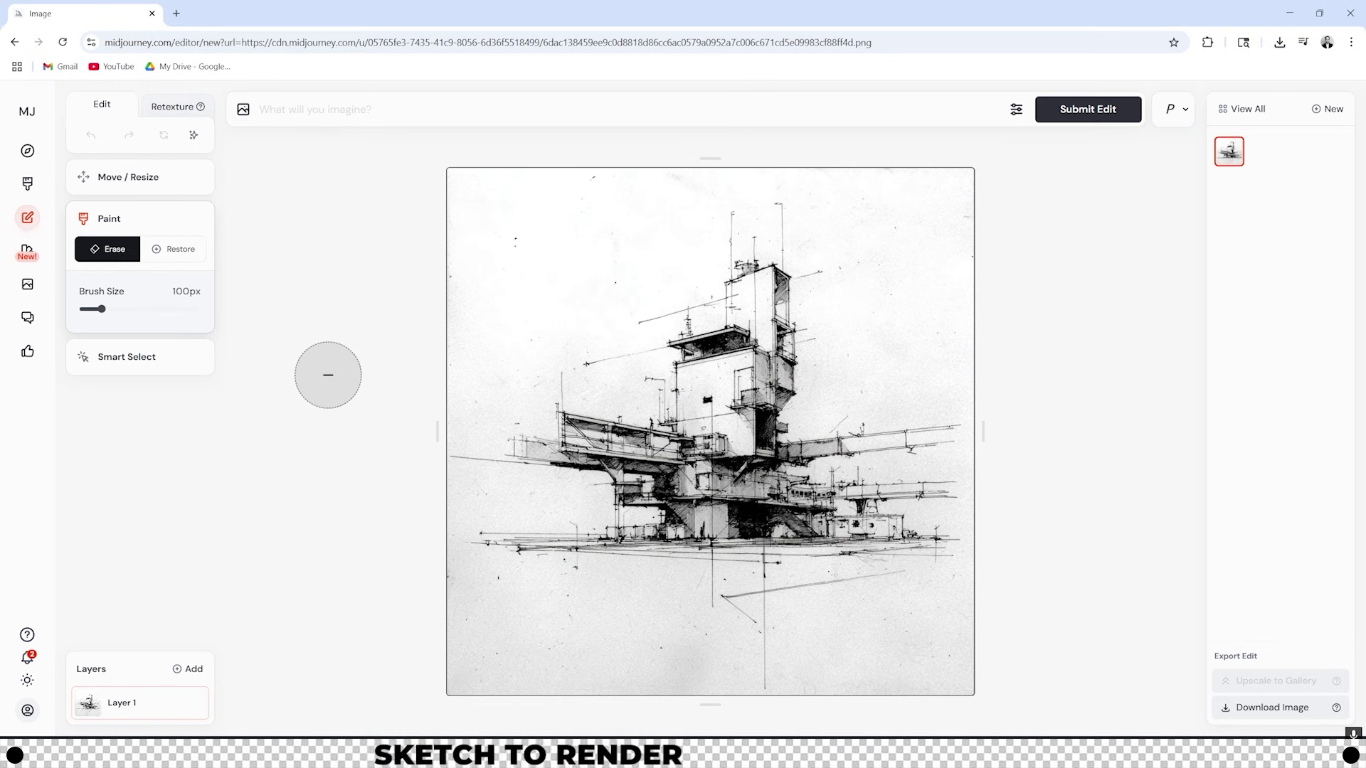
pyautogui.click(176, 106)
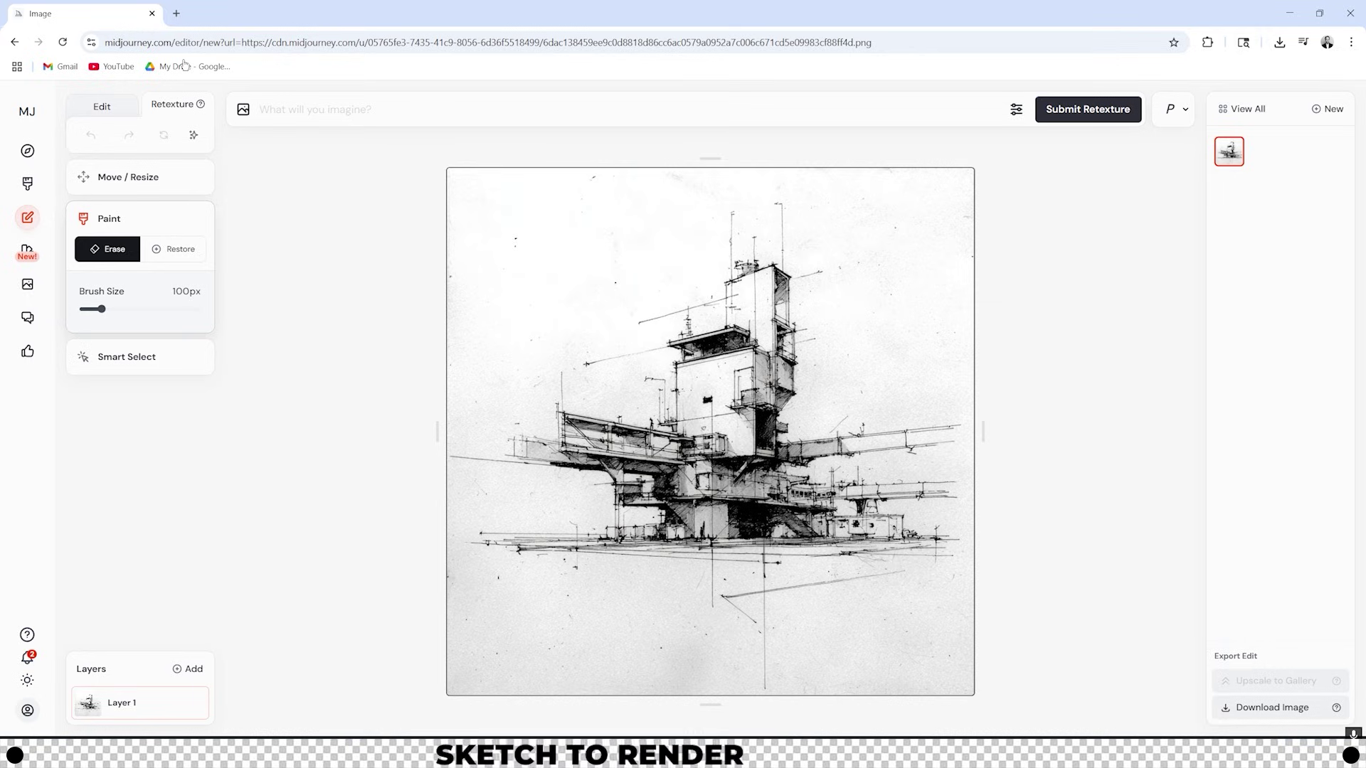
pyautogui.click(349, 108)
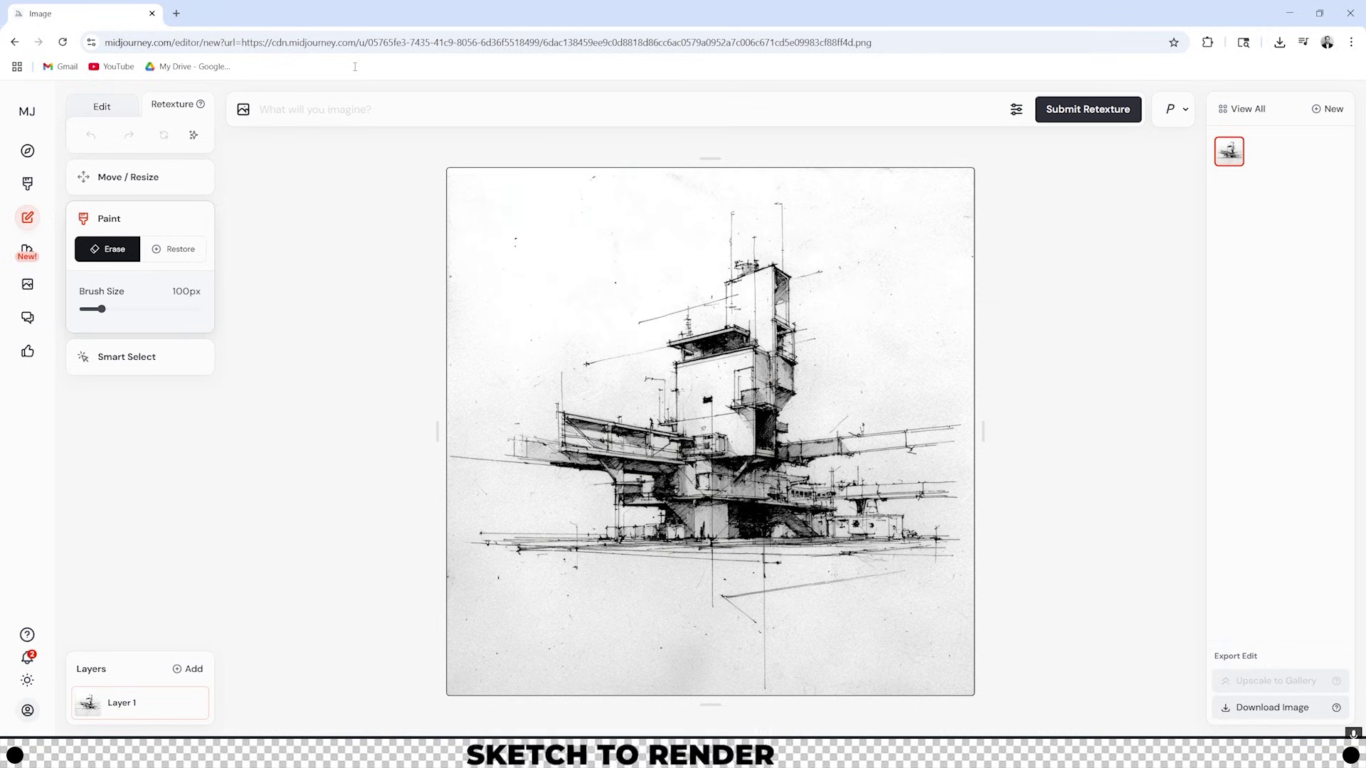
# - Write the 'architectural rendering, photo realistic, hyper realistic' prompt with soft wood materials and a pop of yellow
pyautogui.write('architectural rendering')
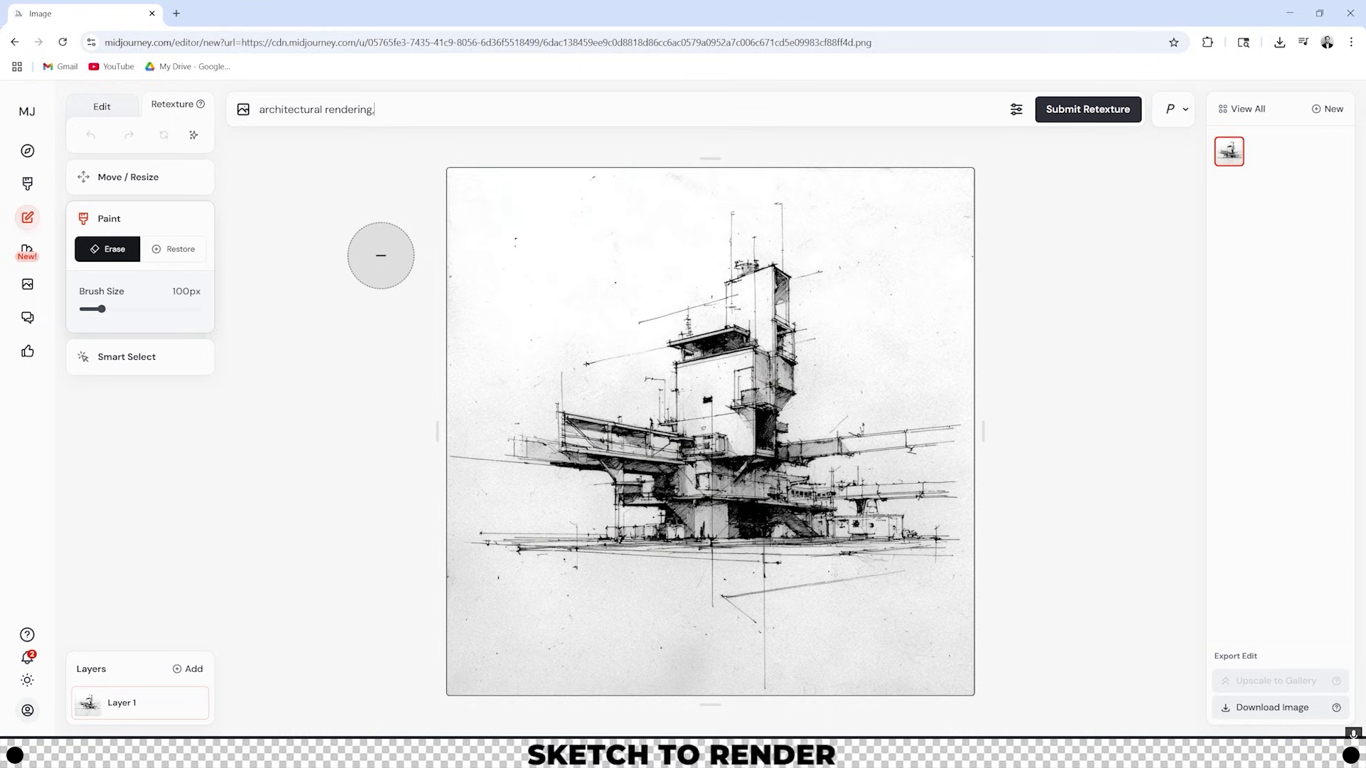
pyautogui.write(', photo realistic')
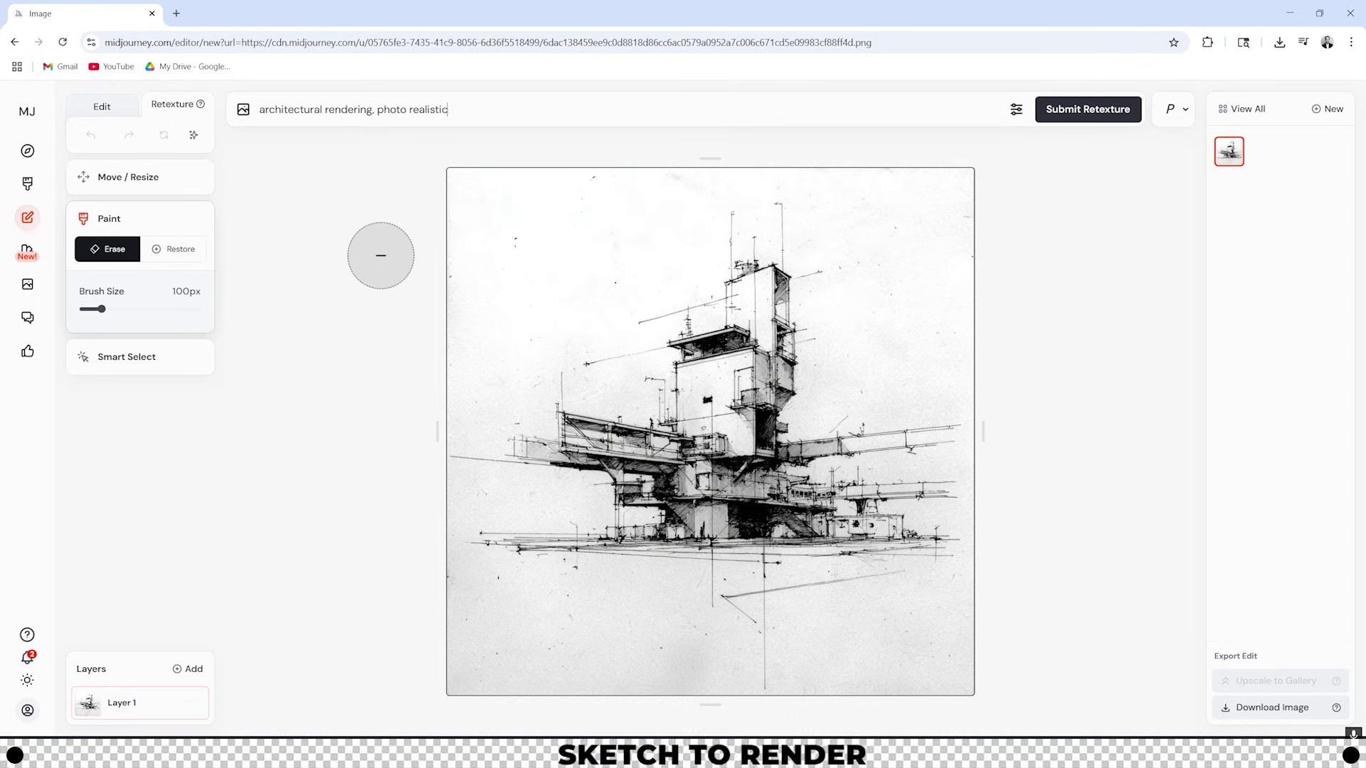
pyautogui.write(', hyper realistic')
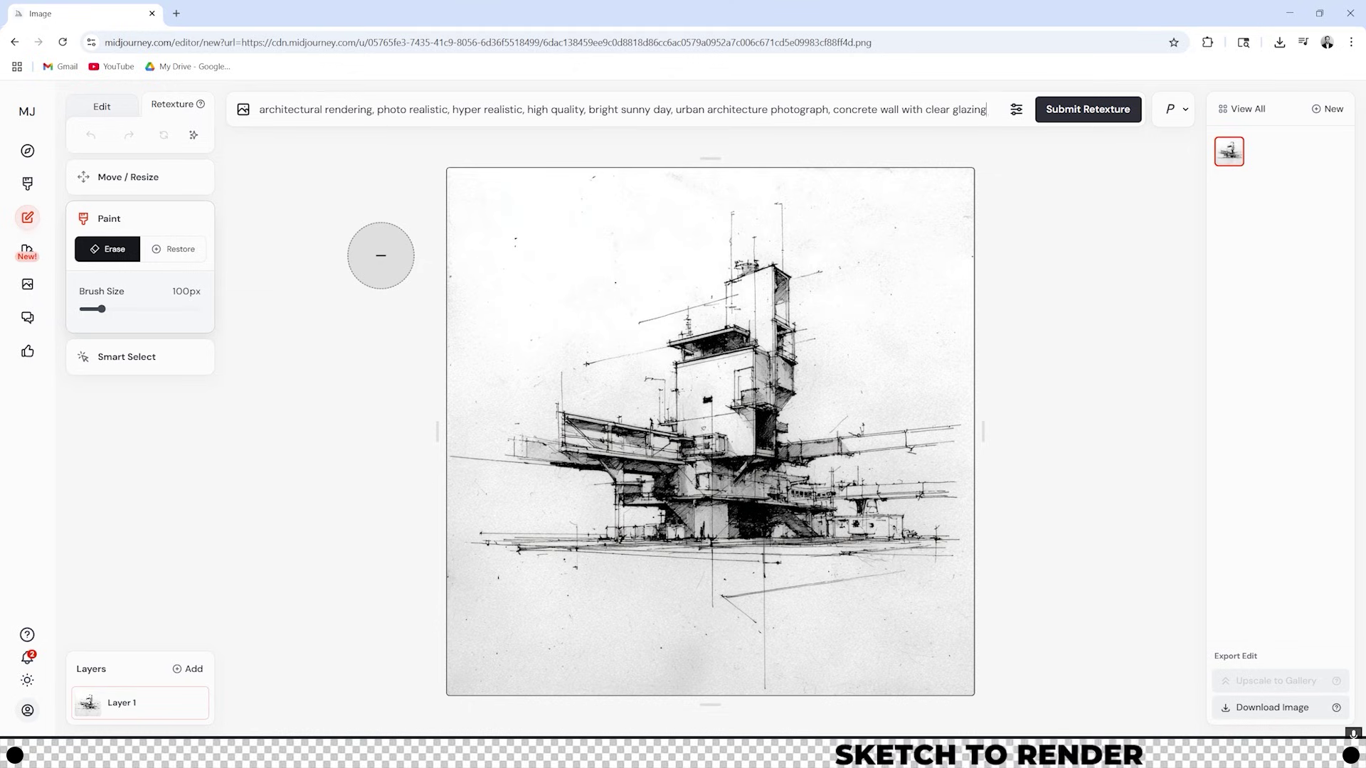
pyautogui.write('and soft woo')
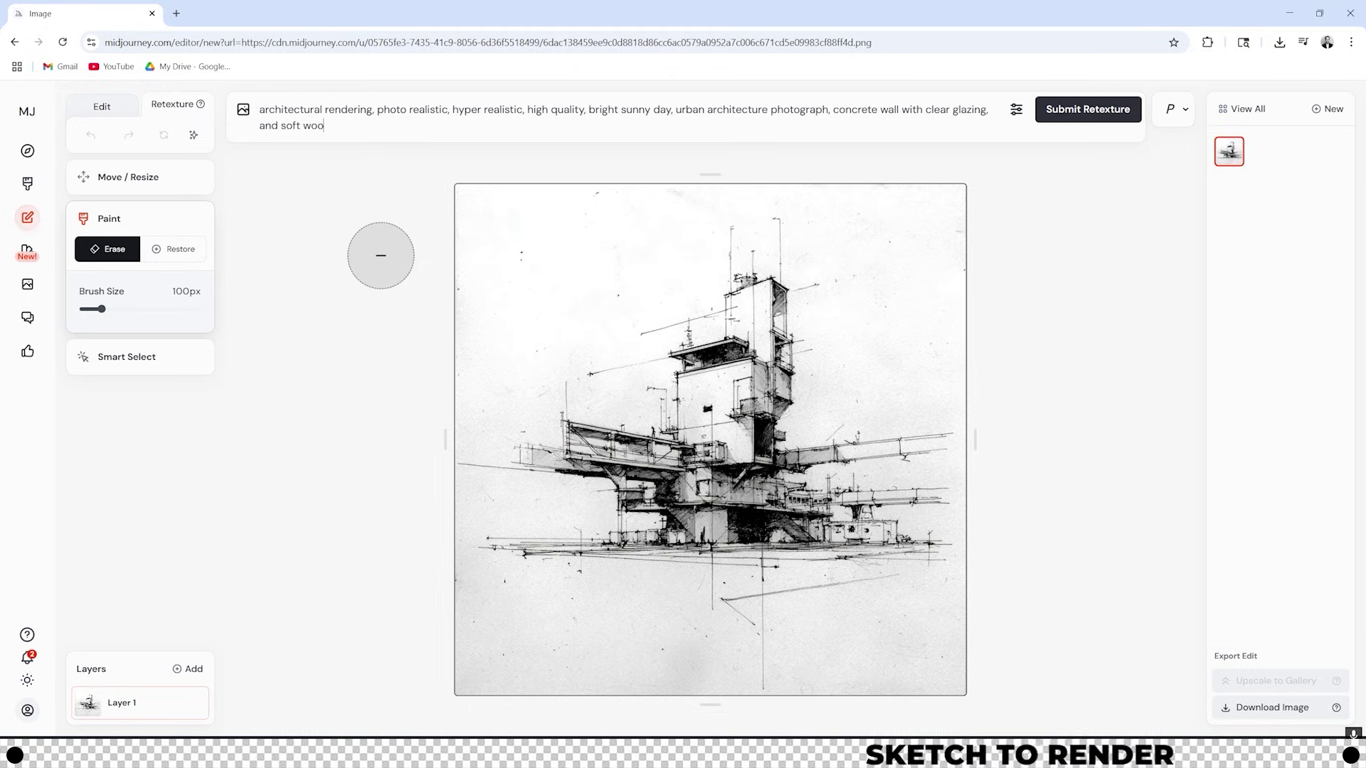
pyautogui.write('d materials to bring')
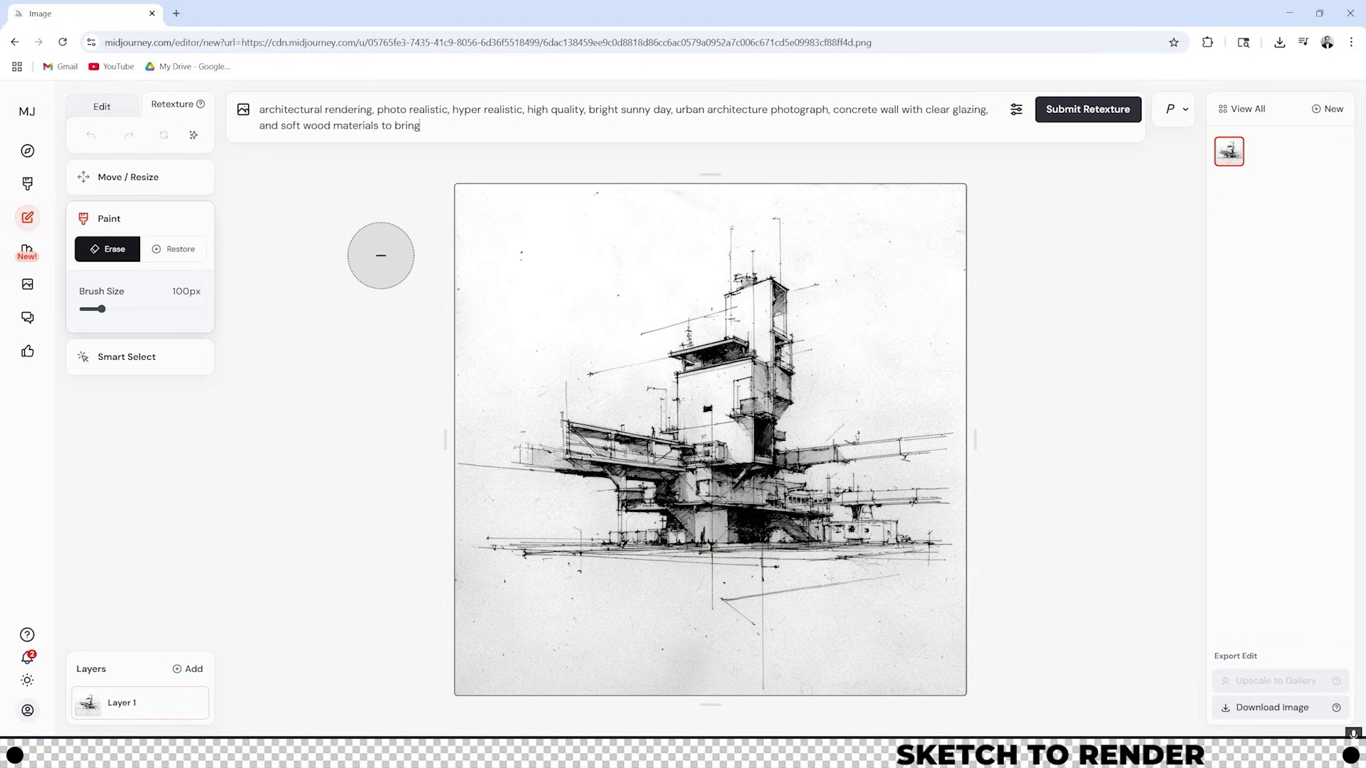
pyautogui.write(' the building to life. add a op')
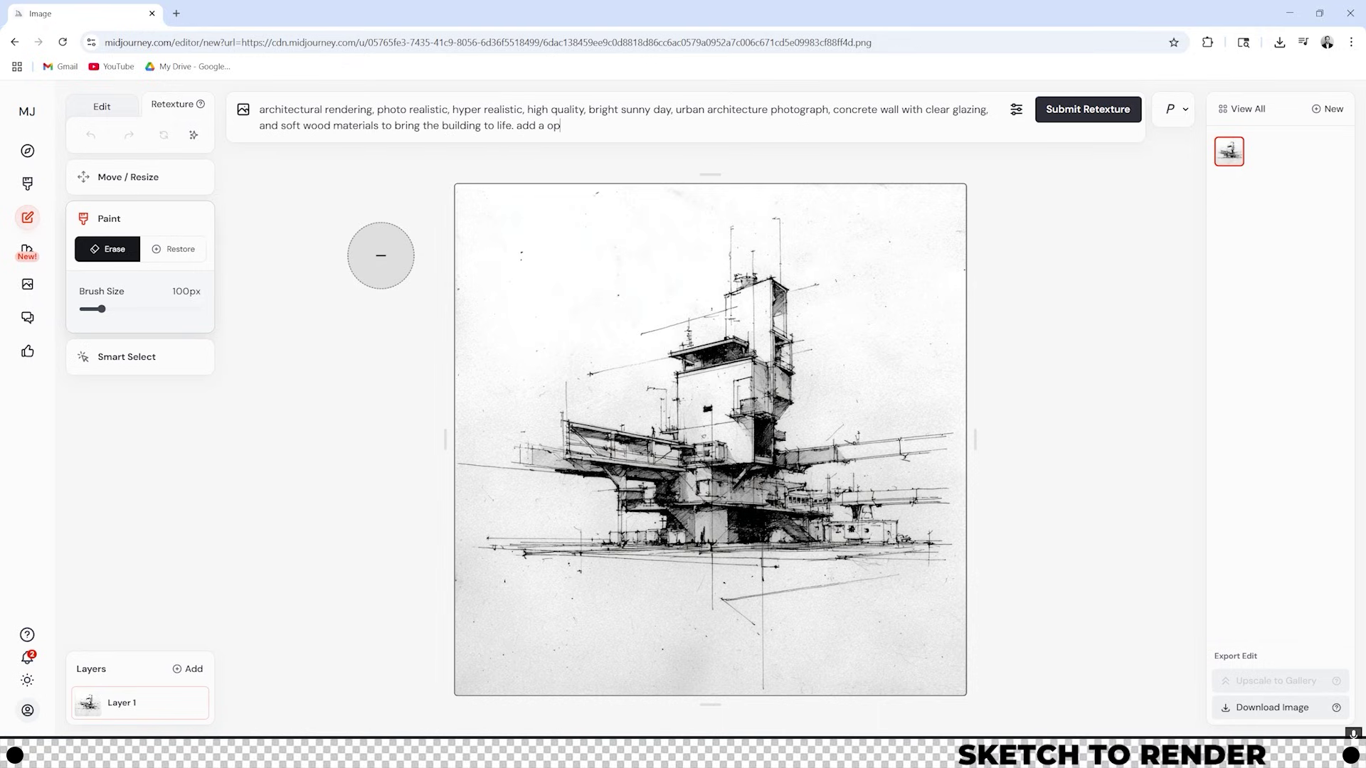
pyautogui.press('BackSpace')
pyautogui.press('BackSpace')
pyautogui.write('pop of')
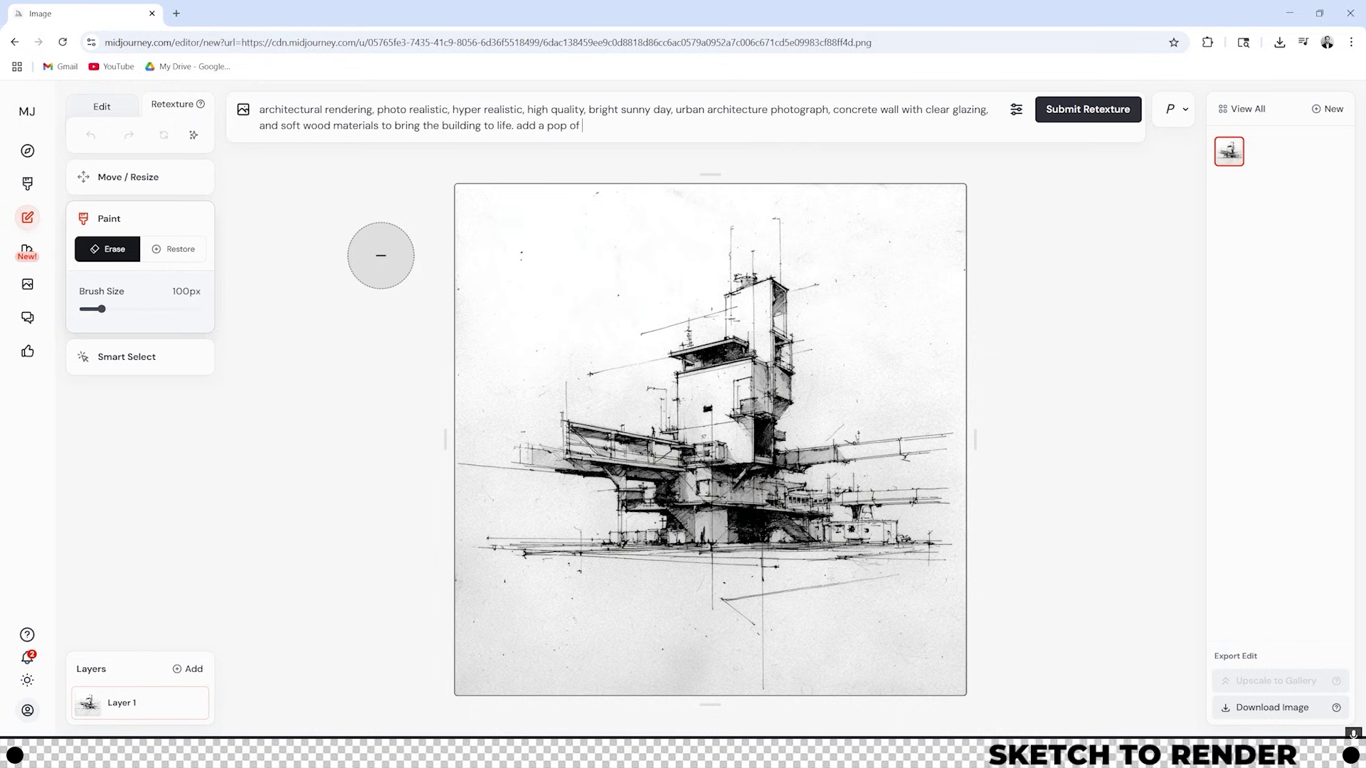
pyautogui.write(' yellow color')
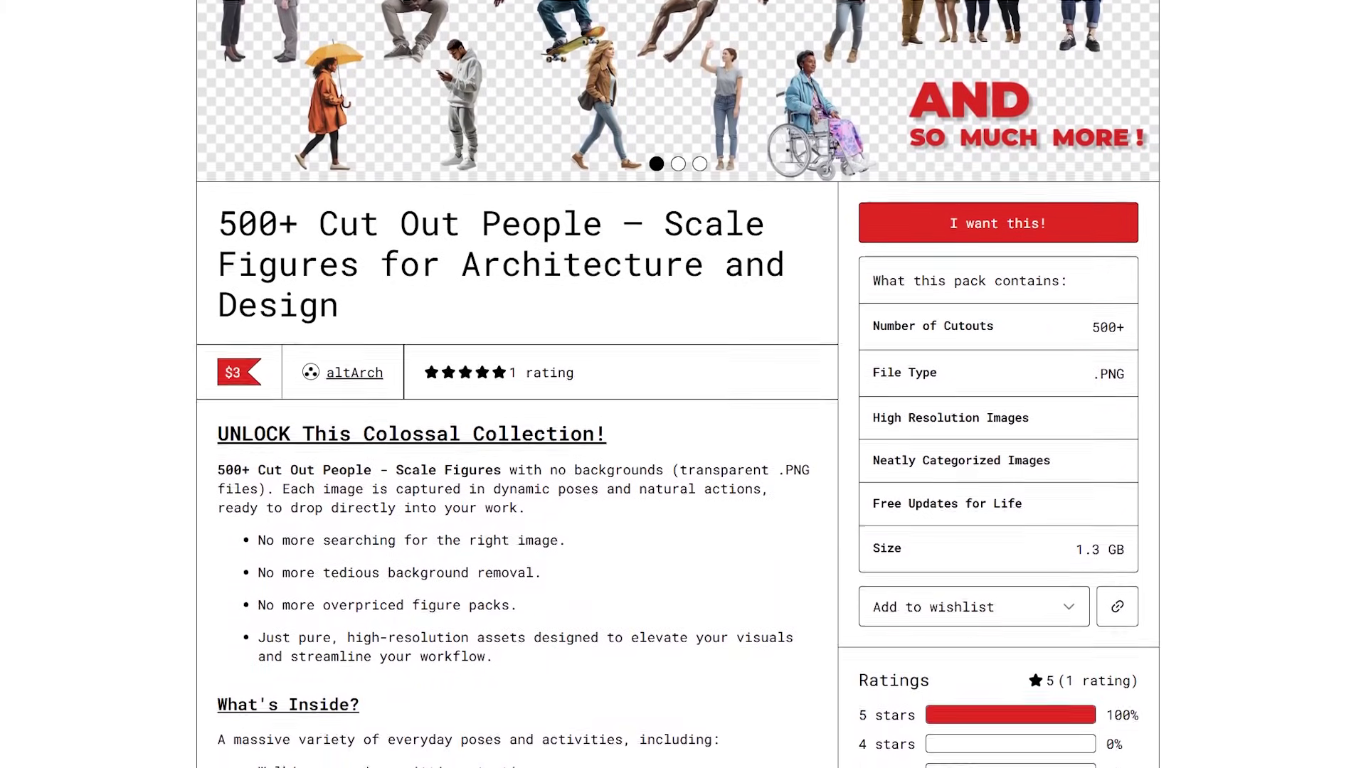
# - Scroll down the '500+ Cut Out People' Gumroad page through its description
pyautogui.scroll(-4, 683, 419)
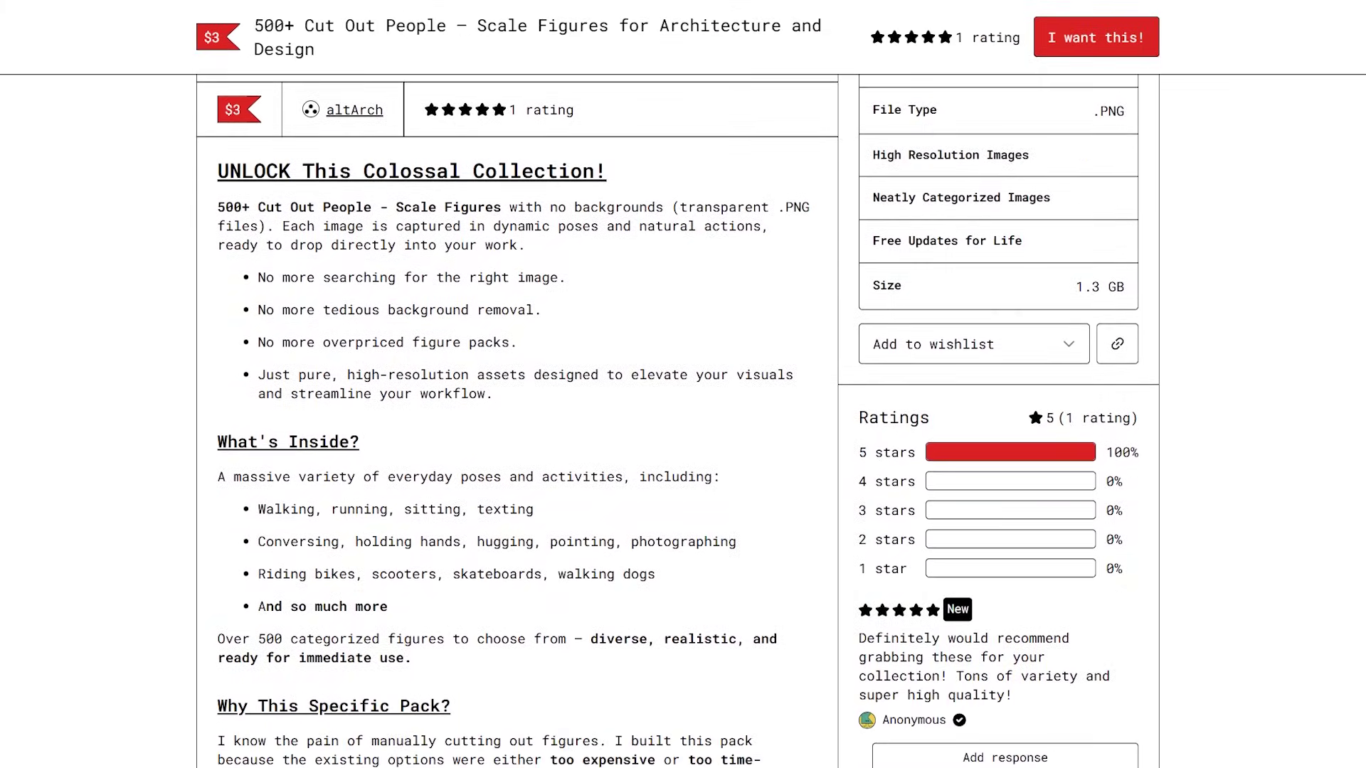
pyautogui.scroll(-4, 683, 420)
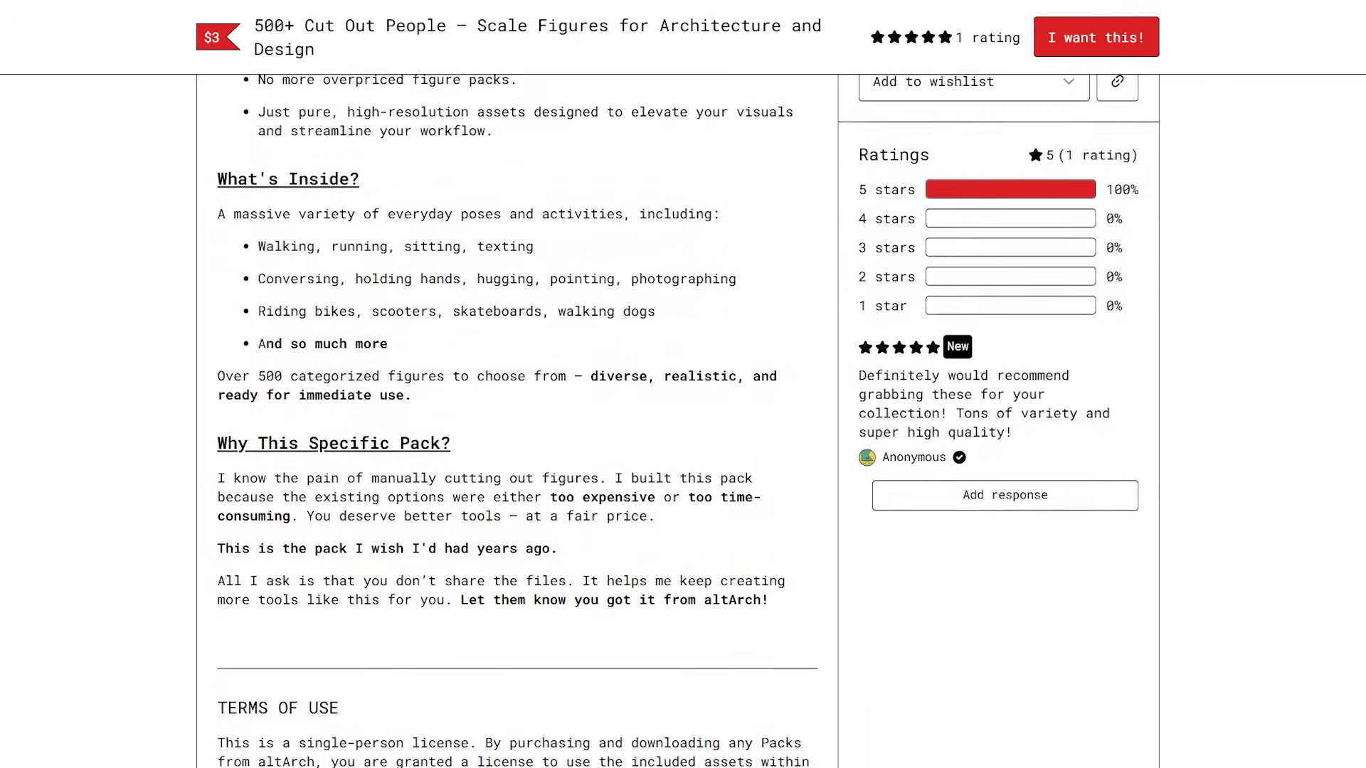